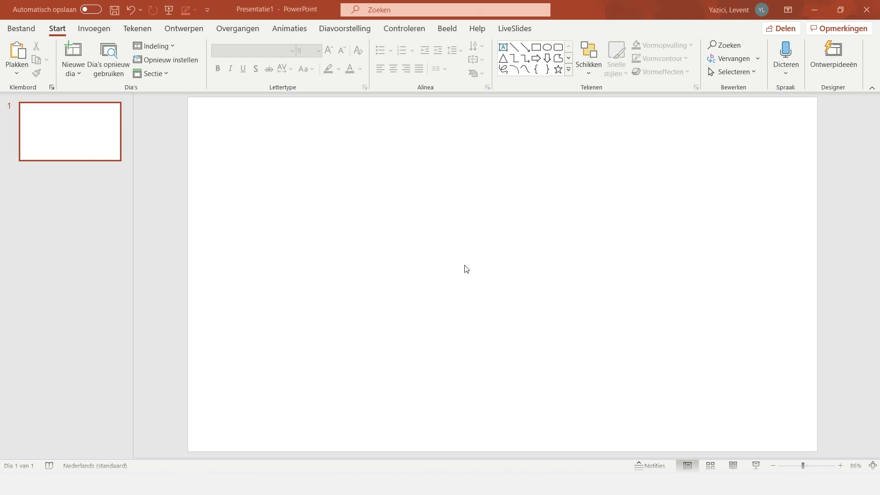
Step: Insert the Afbeelding photo from this device, then delete it again
left_click(89, 31)
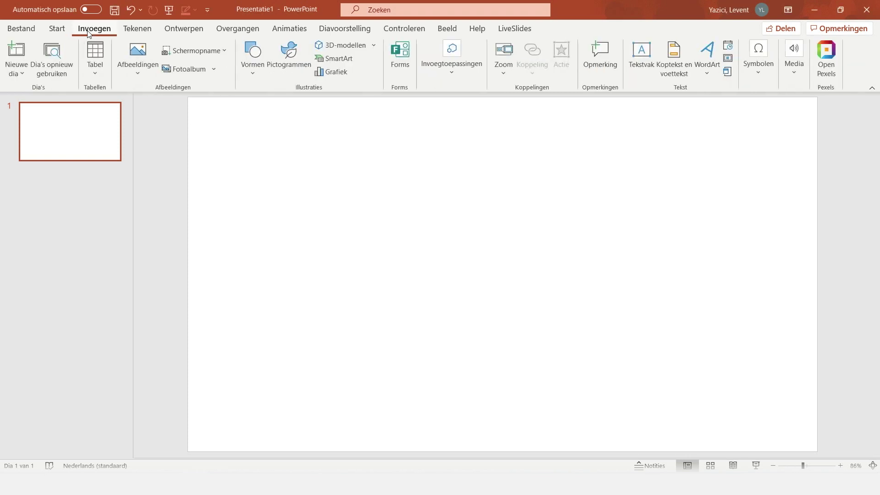
left_click(136, 80)
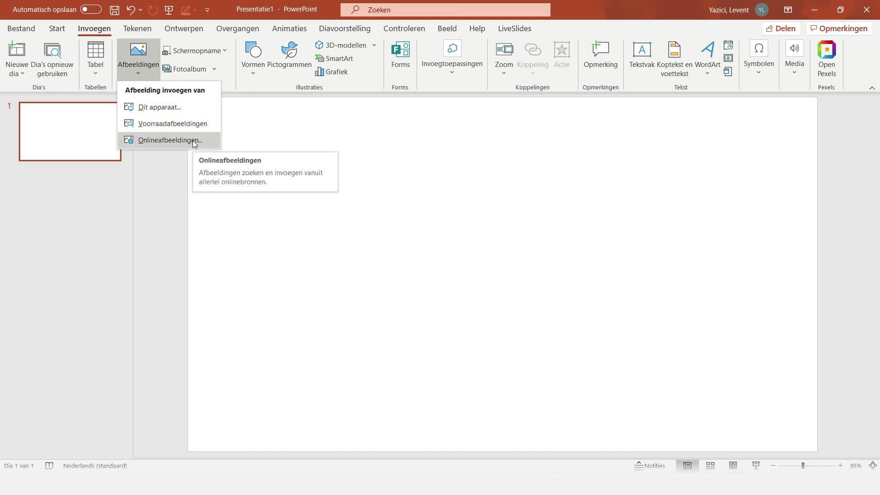
left_click(199, 109)
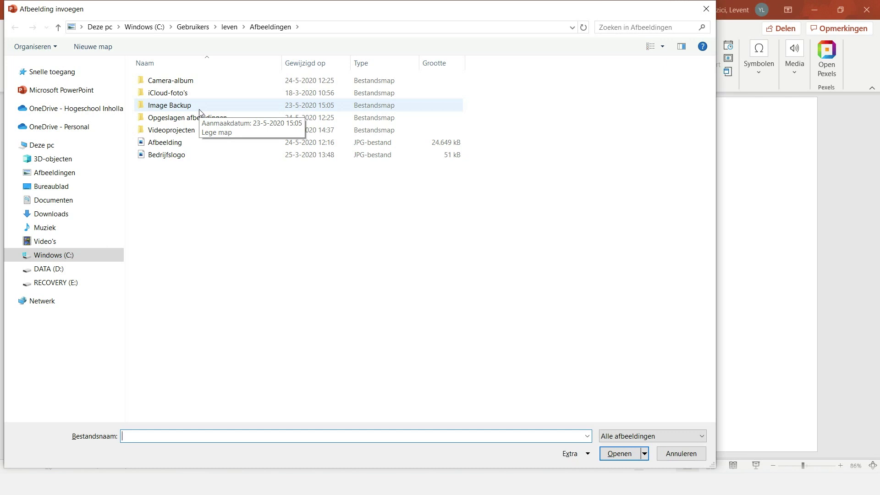
left_click_drag(221, 140, 285, 170)
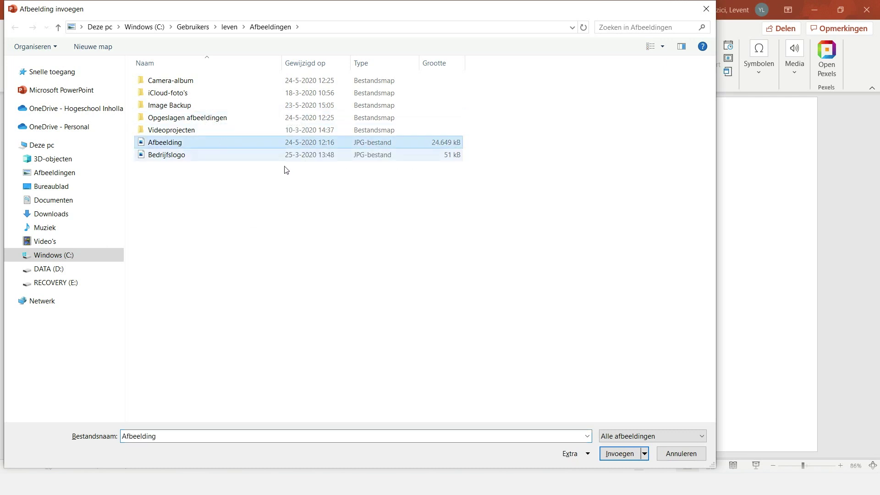
left_click(613, 454)
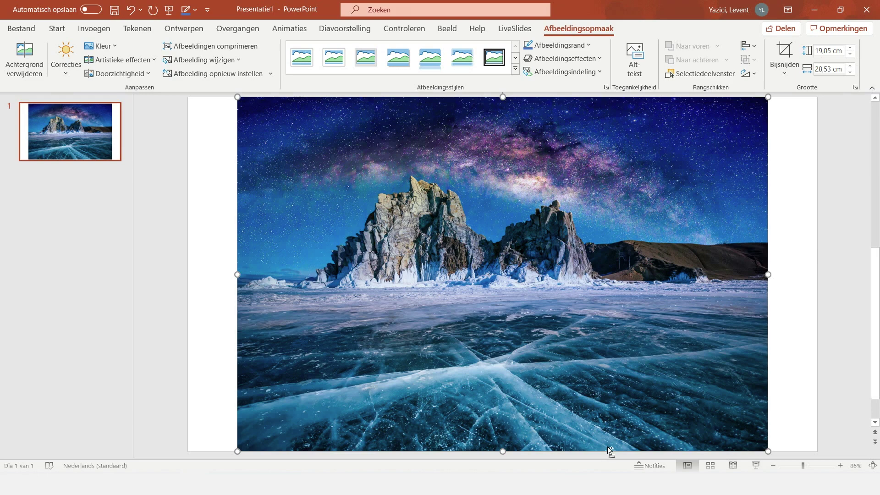
key("Delete")
Step: Browse the stock images library and close it without inserting anything
left_click(94, 28)
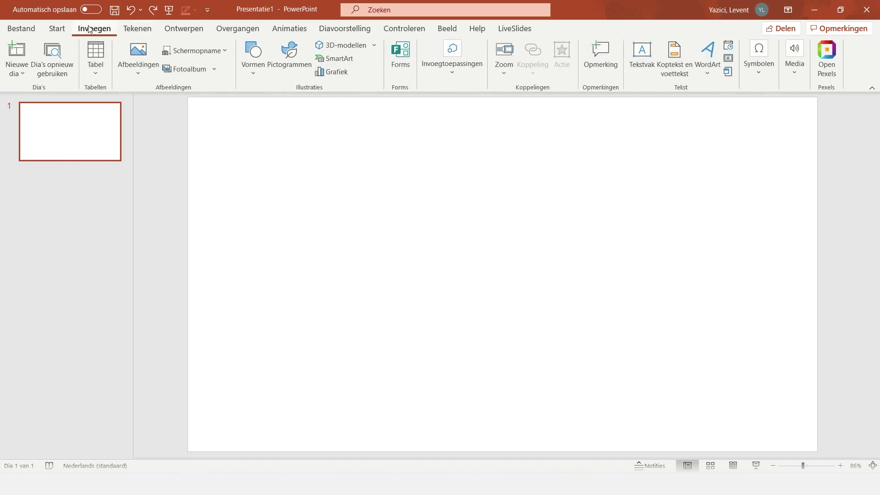
left_click(133, 67)
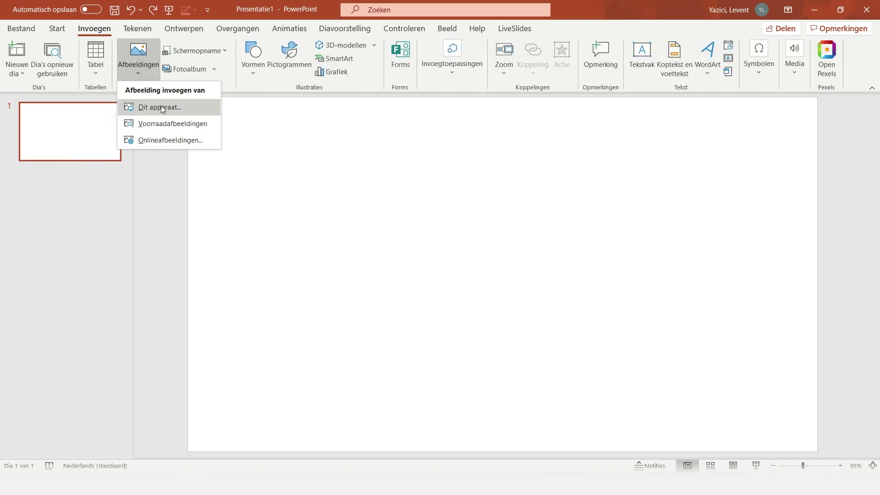
left_click(182, 124)
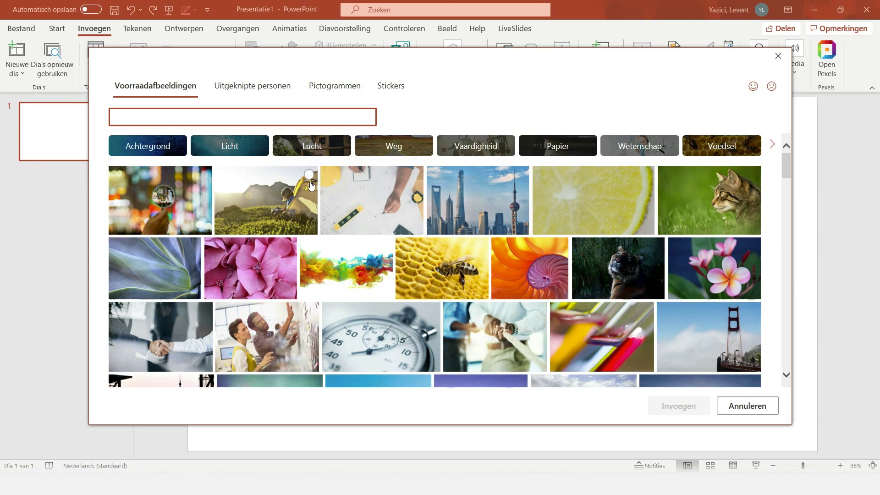
scroll(309, 183, "down", 3)
scroll(310, 197, "down", 3)
scroll(313, 199, "down", 2)
scroll(539, 288, "down", 5)
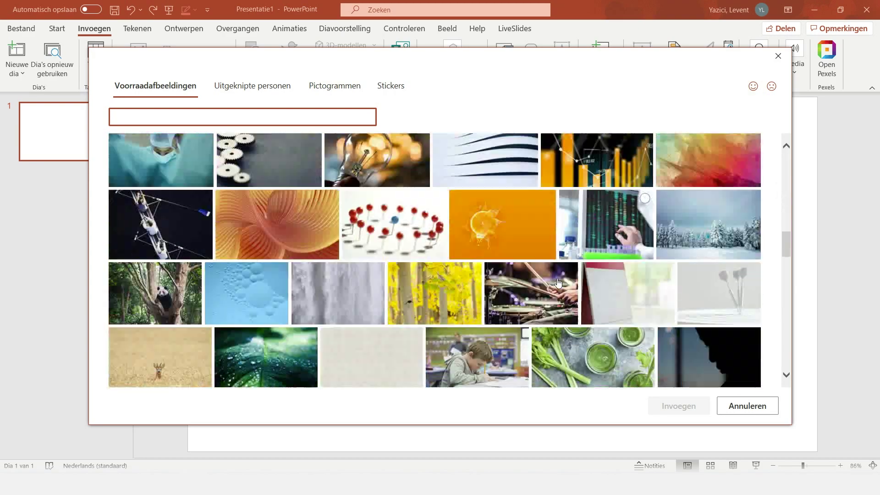
scroll(565, 284, "down", 5)
scroll(565, 284, "down", 2)
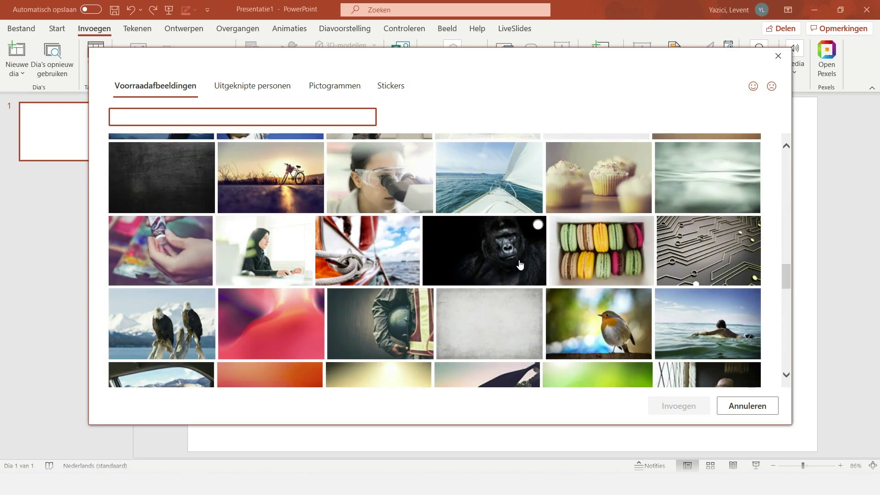
left_click(751, 406)
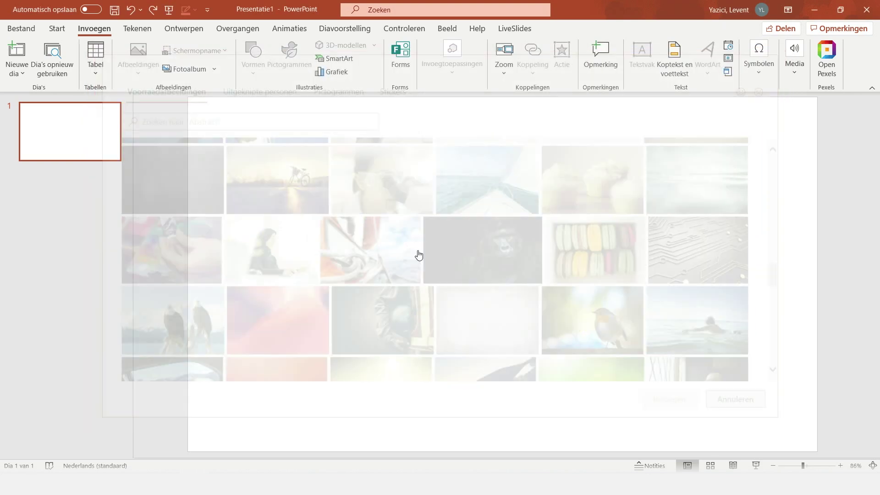
Step: Open the online pictures source and scroll through the suggestions
left_click(134, 81)
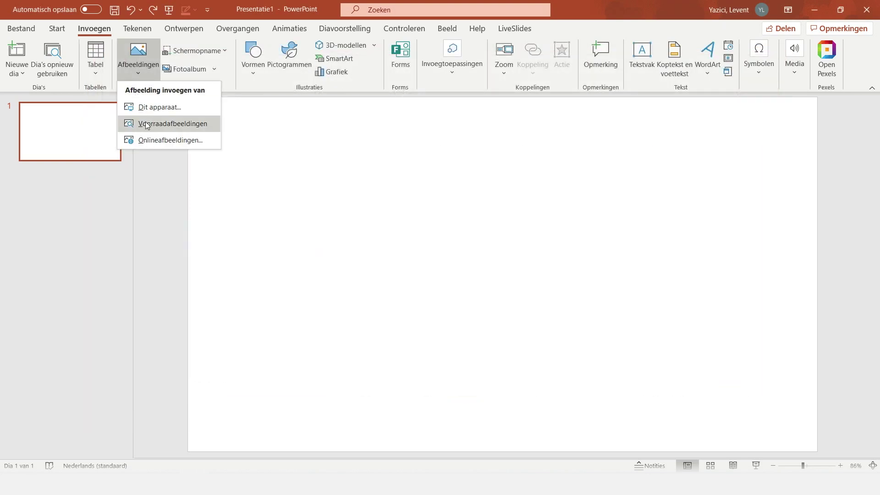
left_click(162, 141)
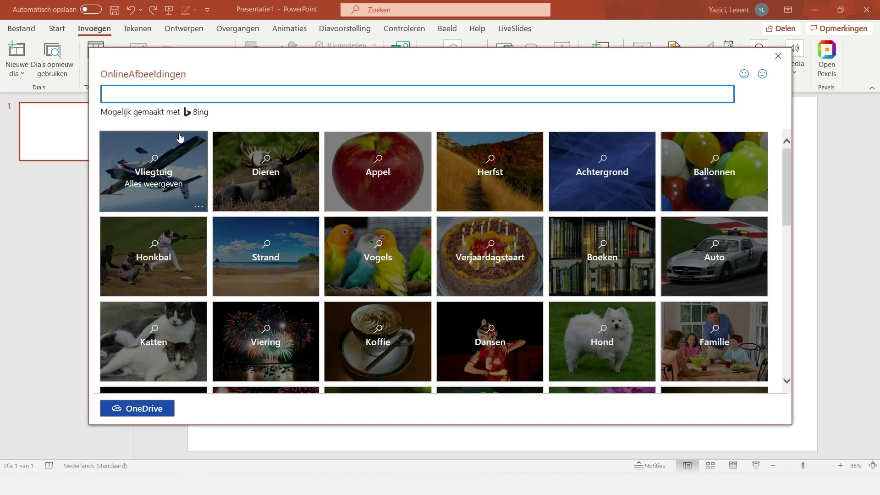
scroll(299, 207, "down", 4)
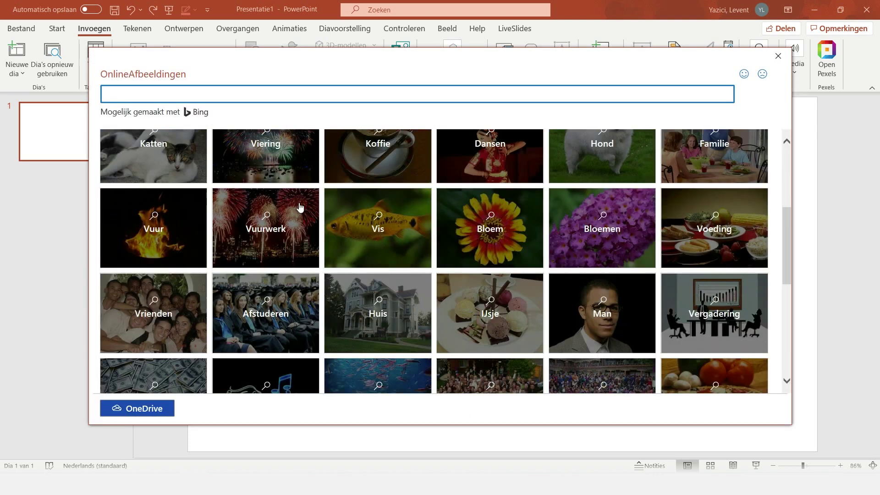
scroll(305, 204, "down", 2)
scroll(289, 209, "down", 4)
scroll(284, 210, "up", 7)
scroll(281, 207, "up", 3)
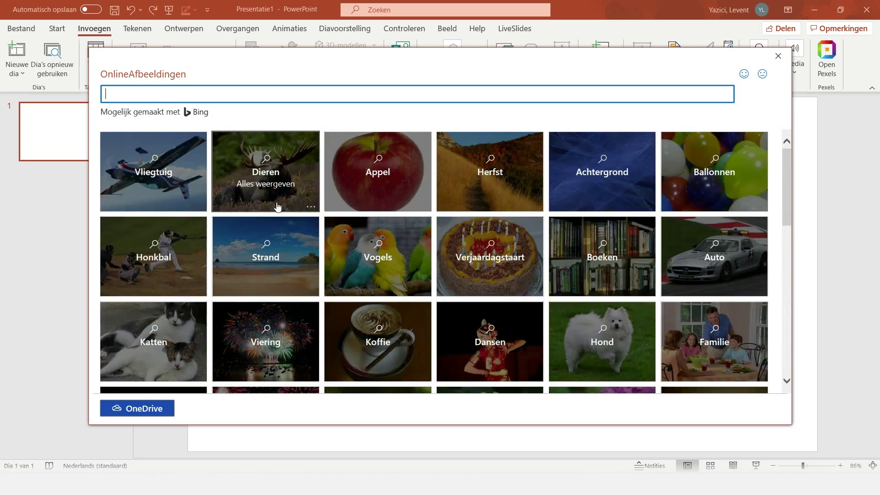
Step: Search online pictures for 'Onderwijs' and insert the chalkboard drawing
left_click(201, 92)
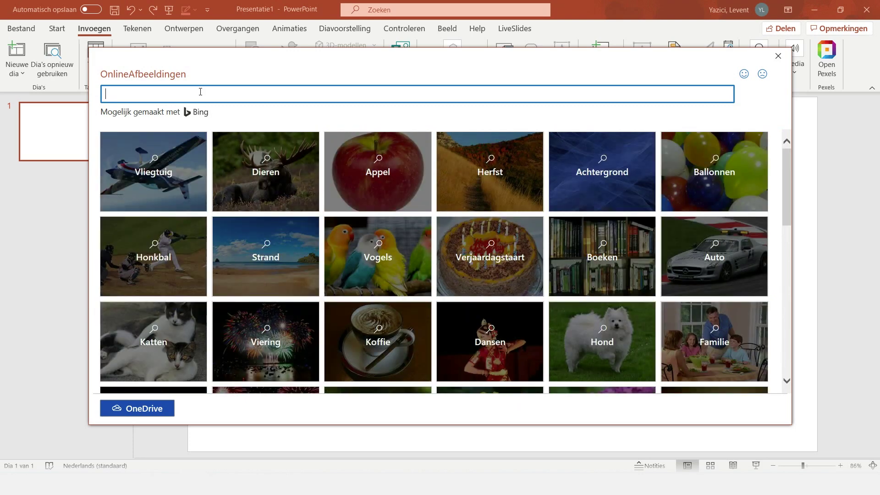
type("Onderwij")
key("Return")
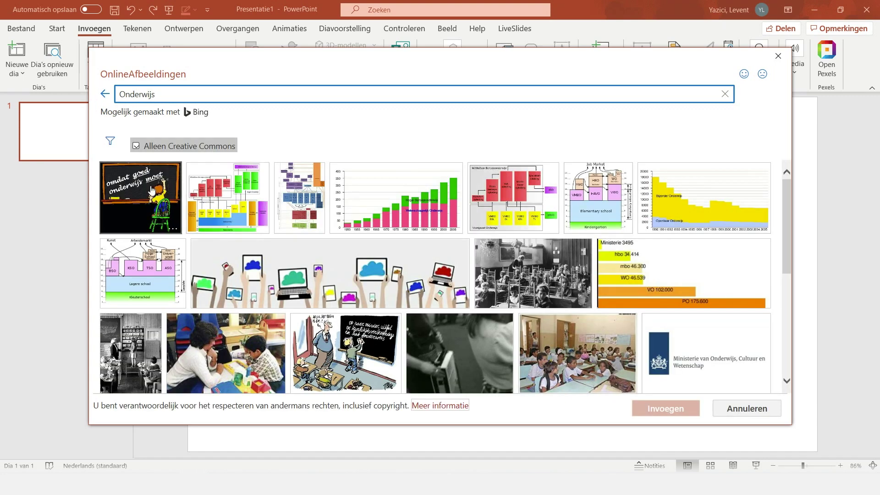
left_click(167, 187)
left_click(680, 414)
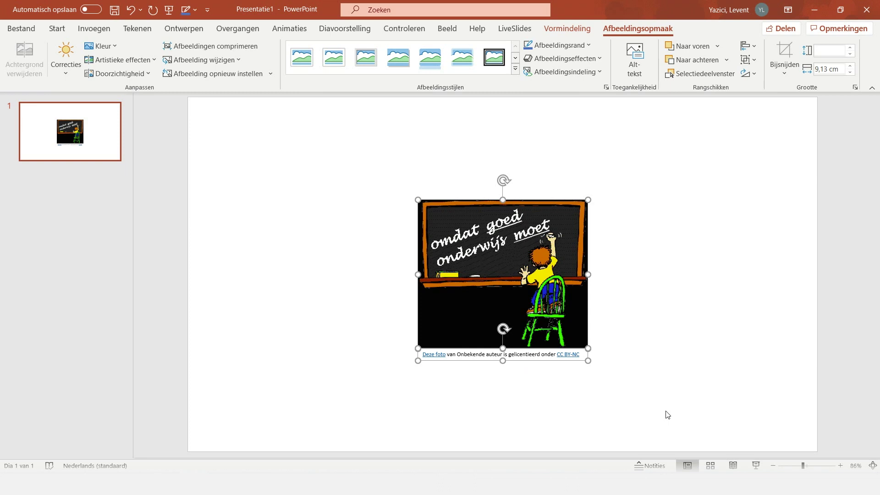
left_click(589, 392)
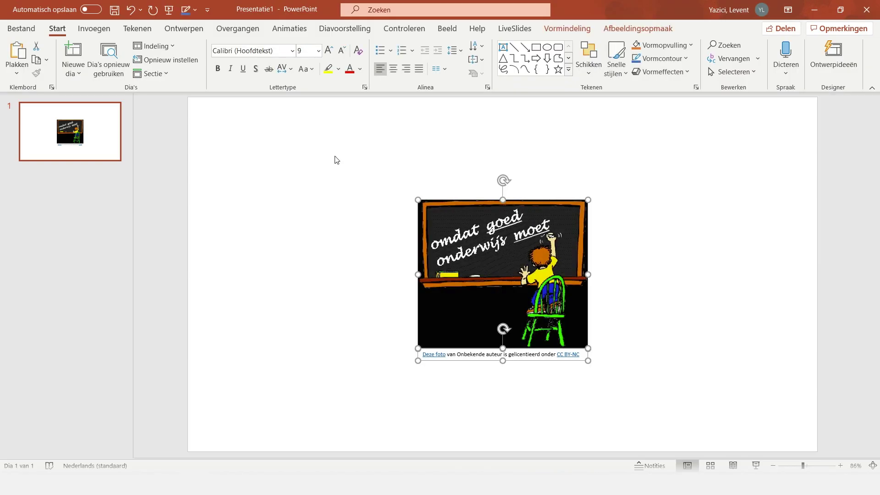
Step: Insert the Afbeelding ice-landscape photo from this device, preview it in a slideshow, and select it
left_click(137, 58)
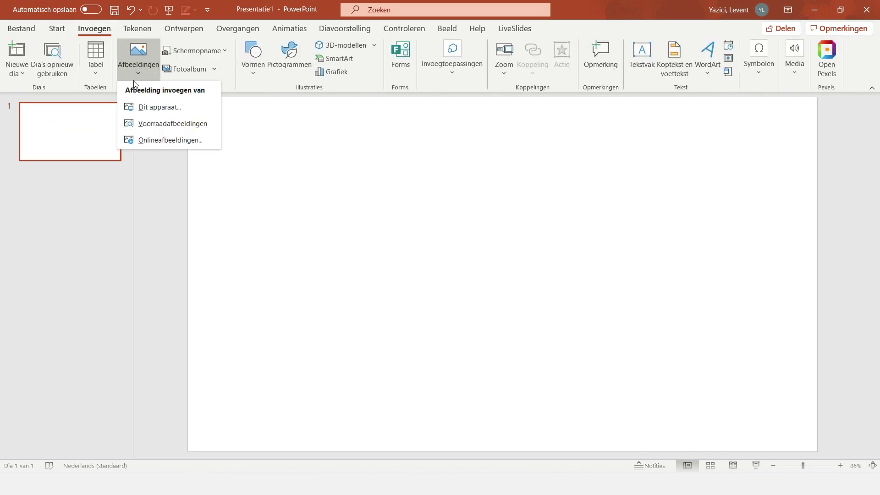
left_click(152, 110)
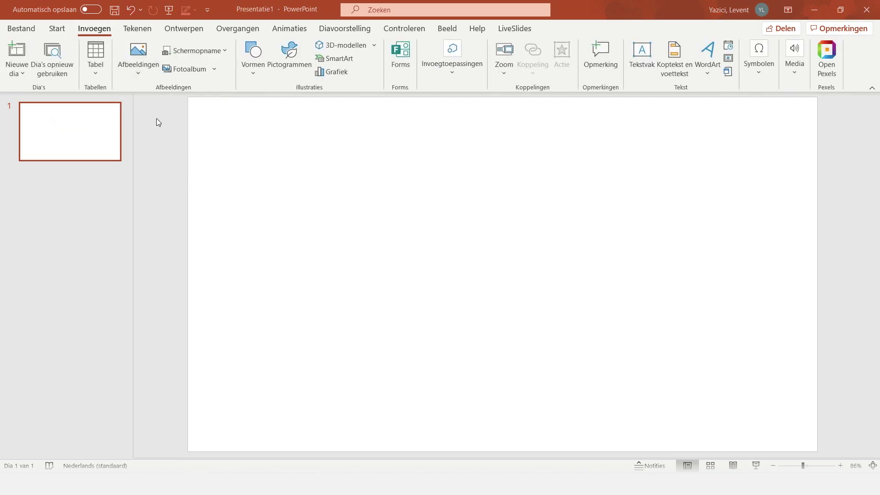
left_click(202, 148)
left_click(626, 454)
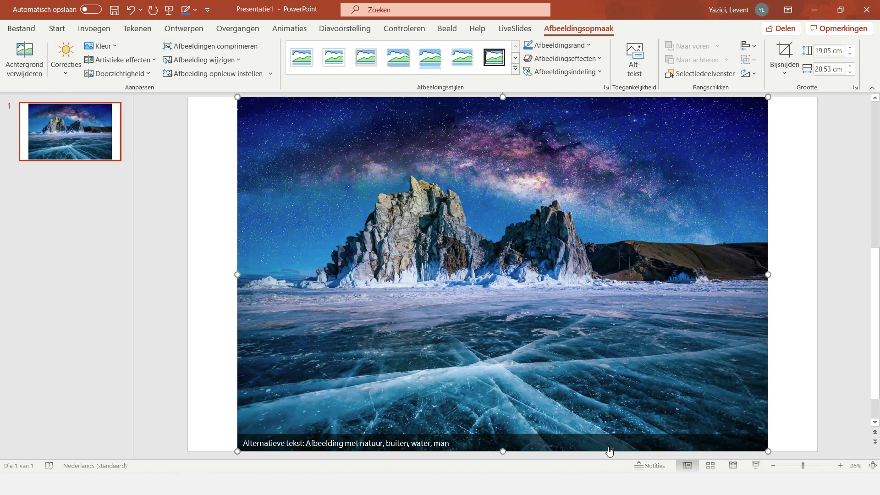
left_click(792, 338)
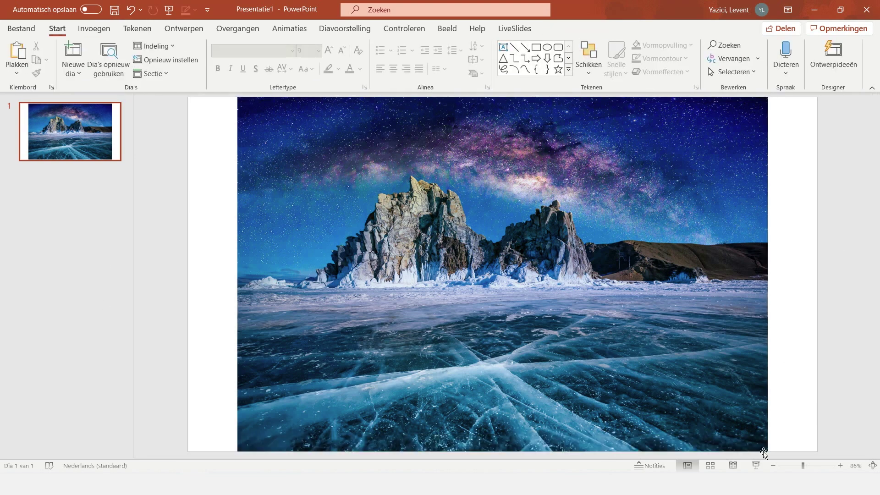
left_click(757, 465)
left_click(492, 167)
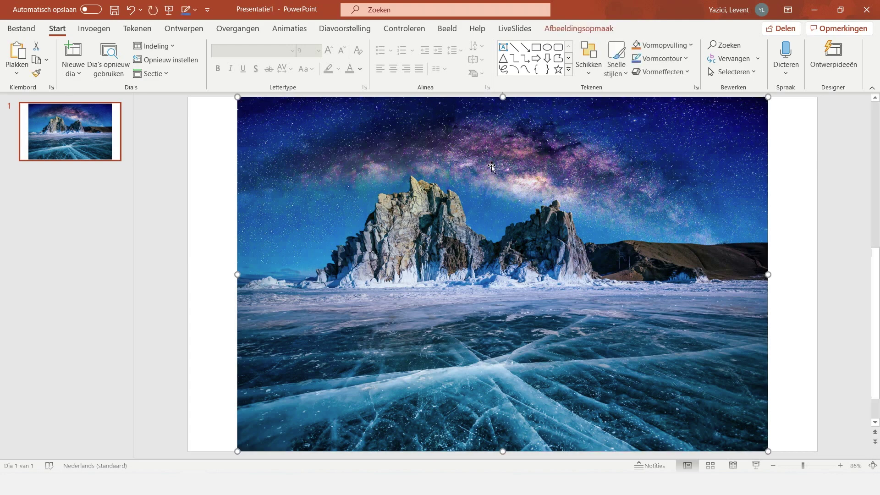
Step: Crop the photo to 16:9 with the rocks centred, then move it to the top-left
double_click(492, 167)
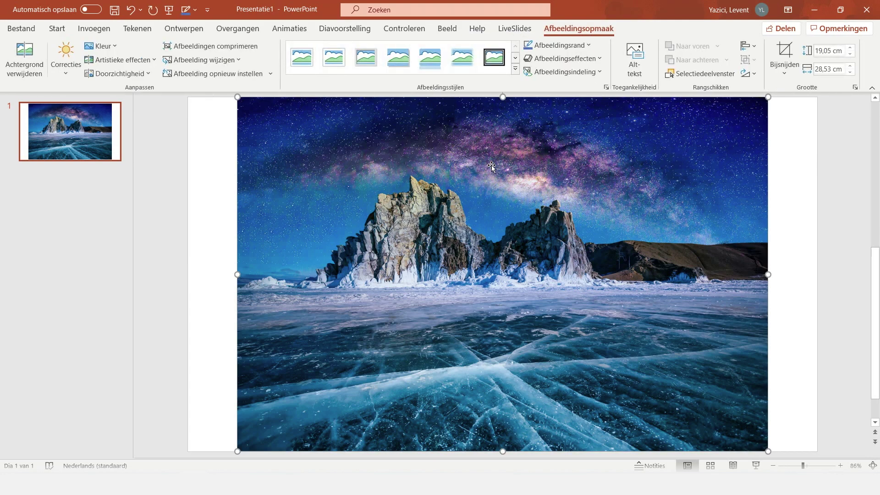
left_click(787, 71)
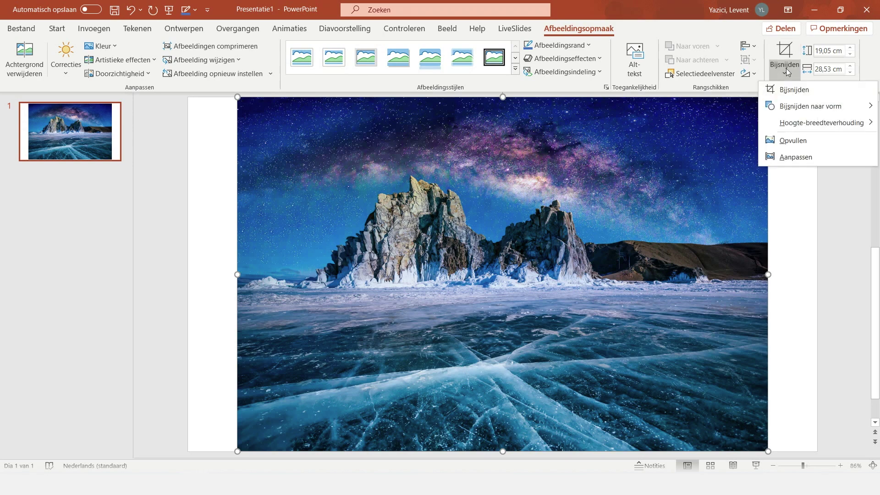
left_click(813, 123)
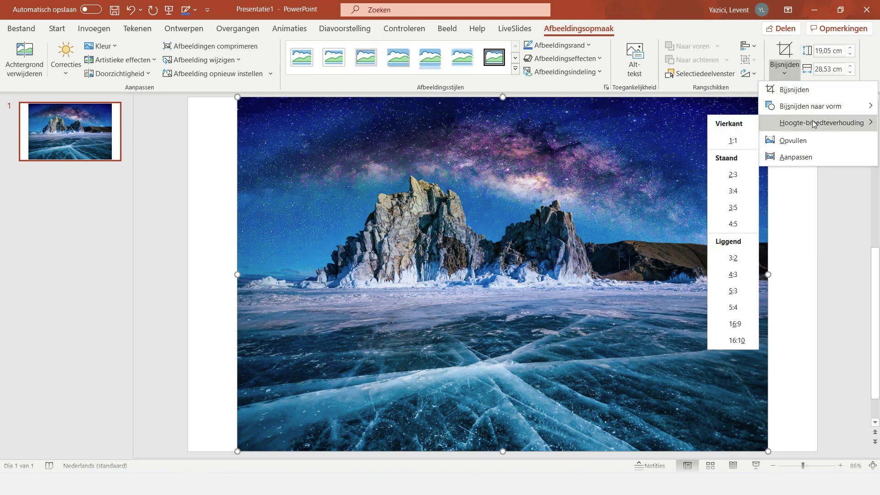
left_click(743, 332)
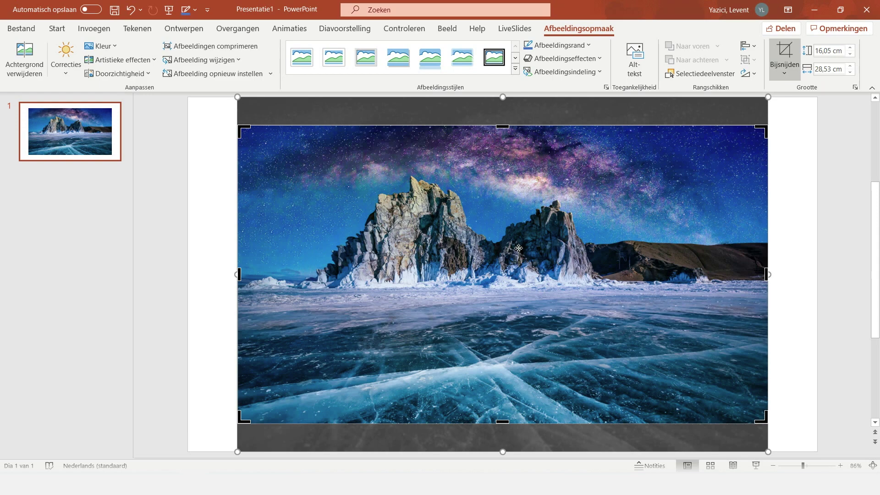
mouse_move(518, 248)
left_mouse_down()
mouse_move(522, 222)
mouse_move(520, 277)
left_mouse_up()
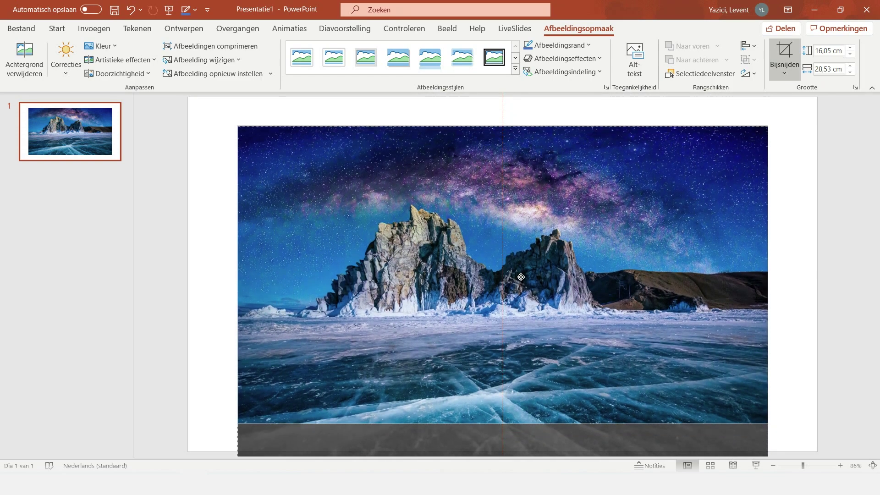
left_click_drag(521, 276, 521, 276)
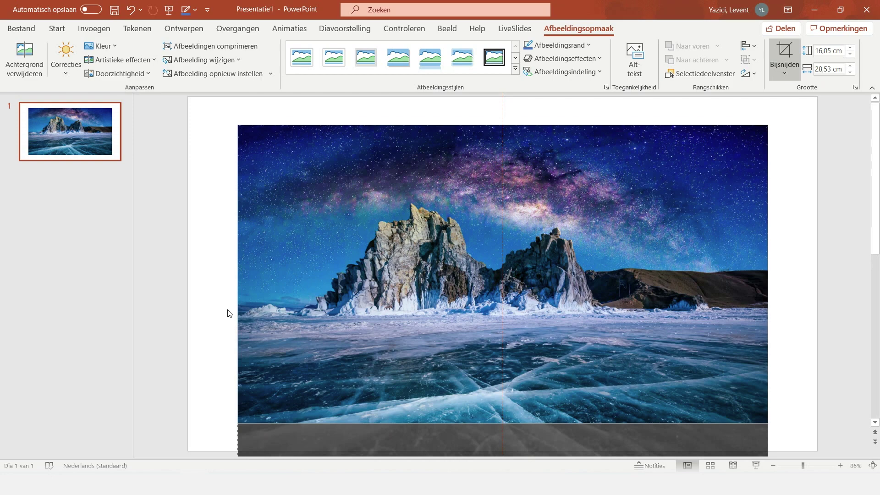
left_click(210, 317)
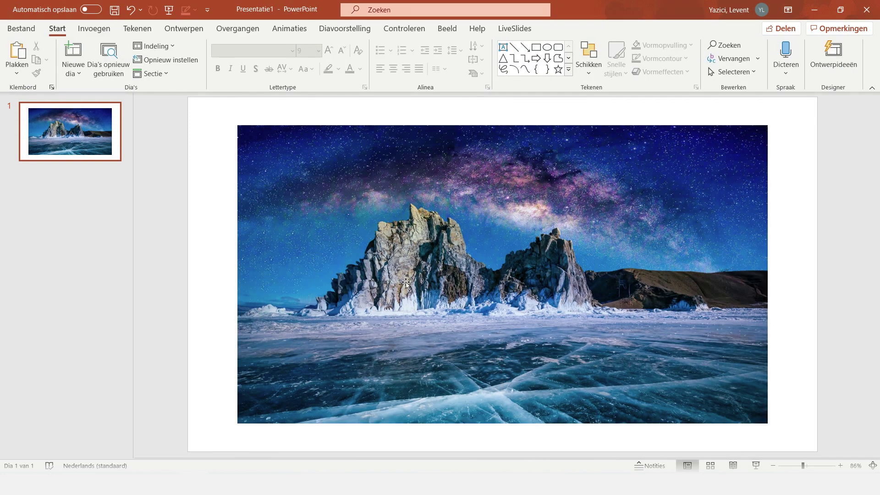
left_click_drag(406, 282, 358, 254)
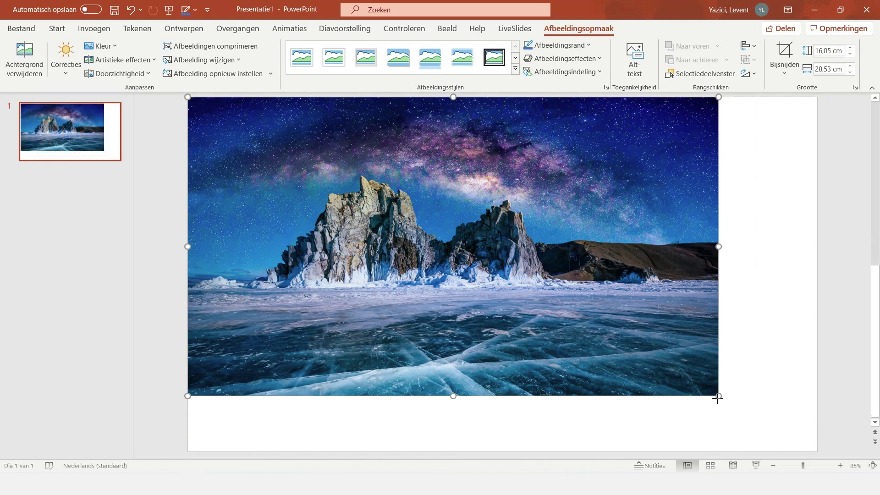
Step: Enlarge the photo, then shrink it to 13,35 × 23,74 cm and centre it
left_click_drag(718, 395, 816, 452)
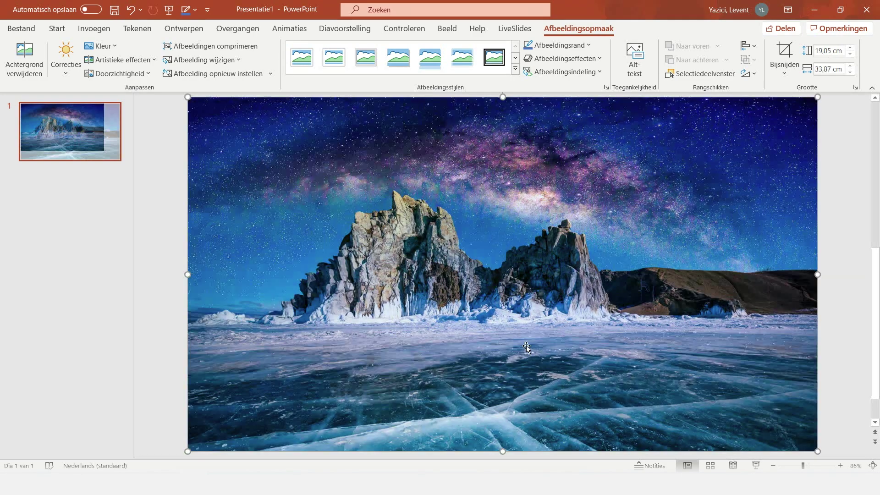
left_click(173, 376)
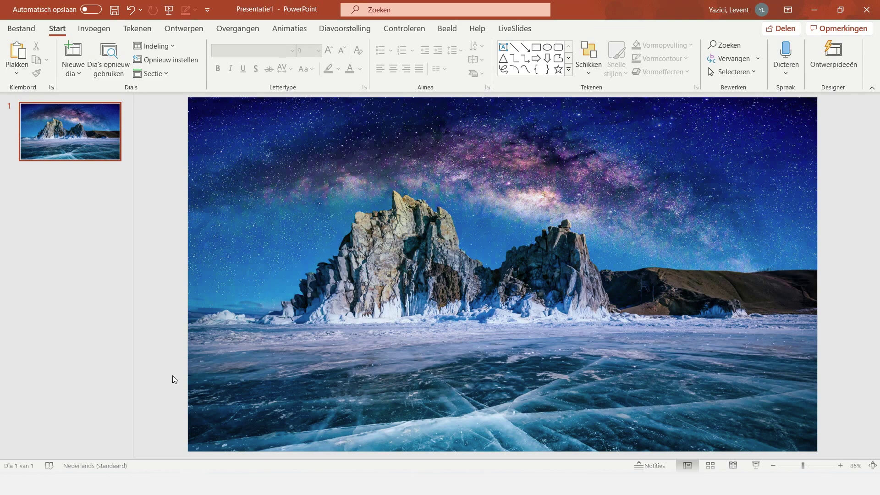
left_click(812, 158)
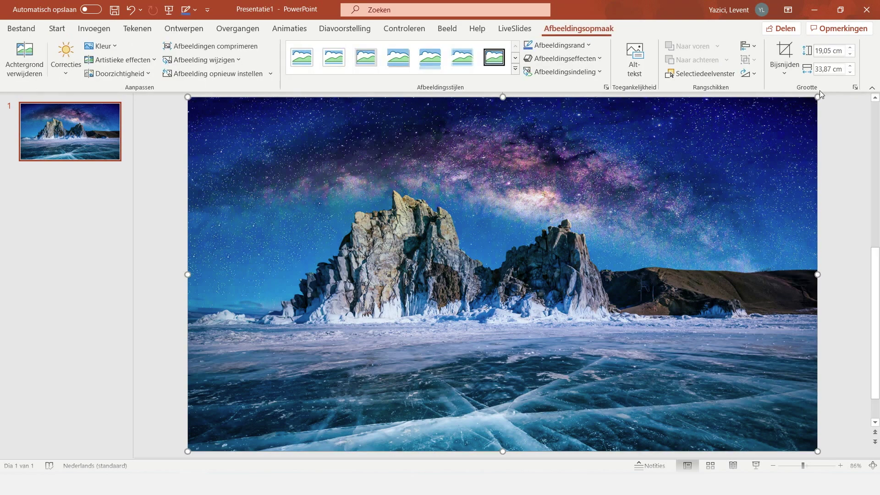
left_click_drag(818, 96, 629, 203)
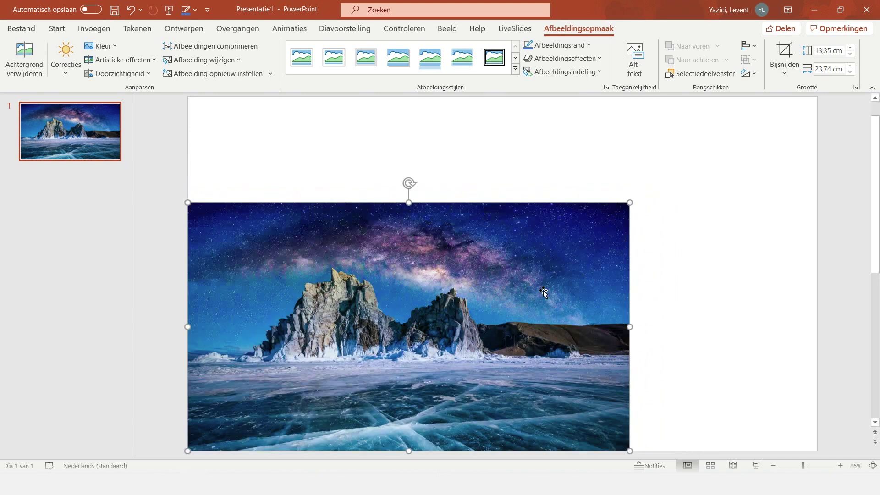
mouse_move(544, 290)
left_mouse_down()
mouse_move(585, 241)
mouse_move(627, 235)
left_mouse_up()
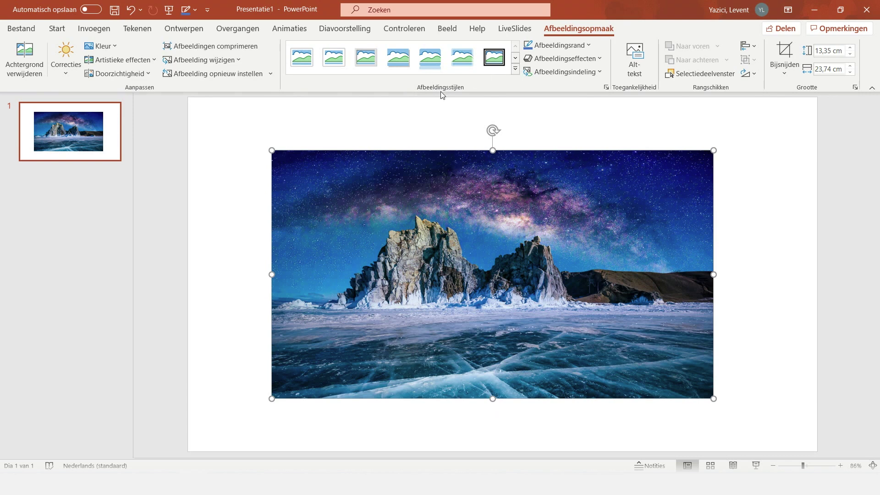
left_click(515, 70)
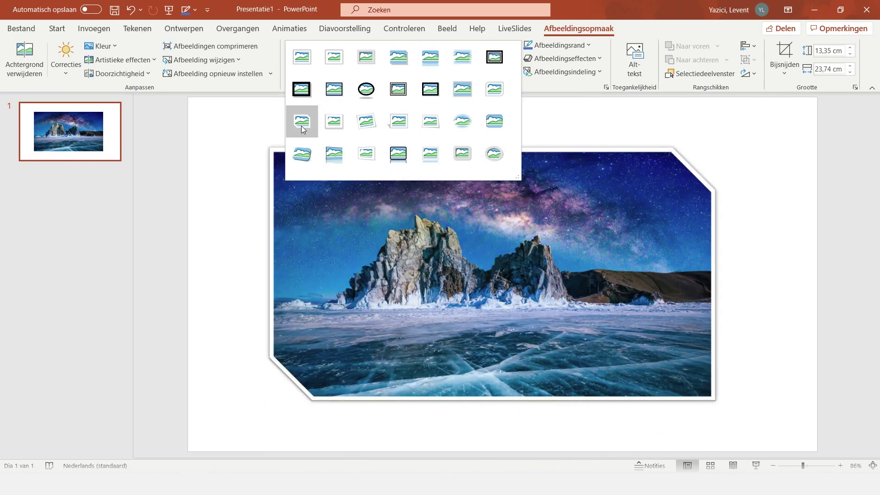
Step: Apply the white-framed picture style with snipped diagonal corners to the photo
left_click(302, 125)
left_click(751, 272)
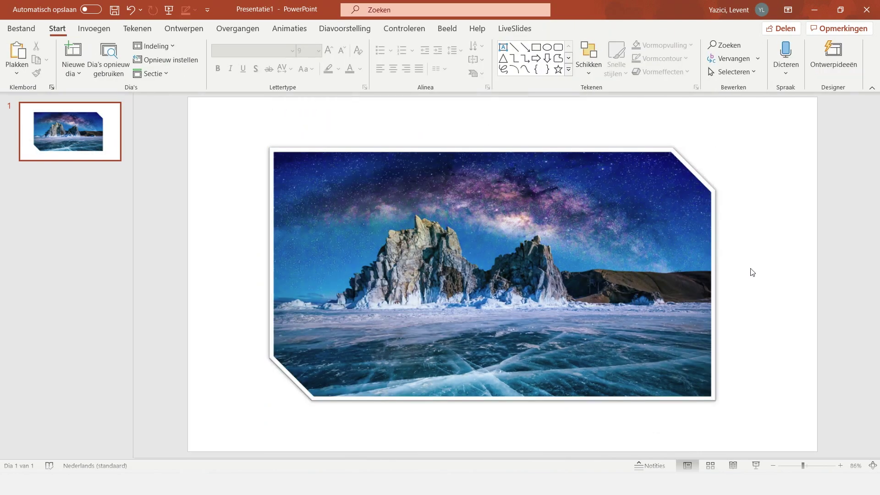
left_click(668, 253)
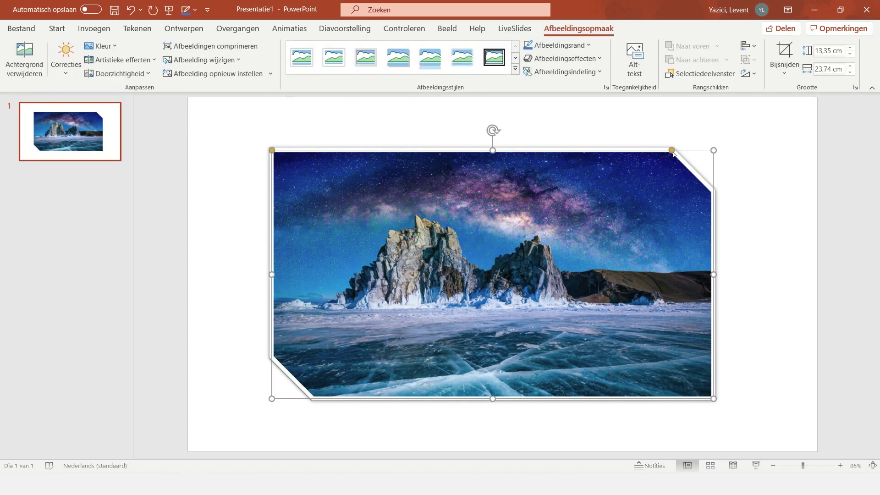
Step: Enlarge the snipped corner cuts using the yellow adjustment handle
left_click_drag(672, 151, 686, 154)
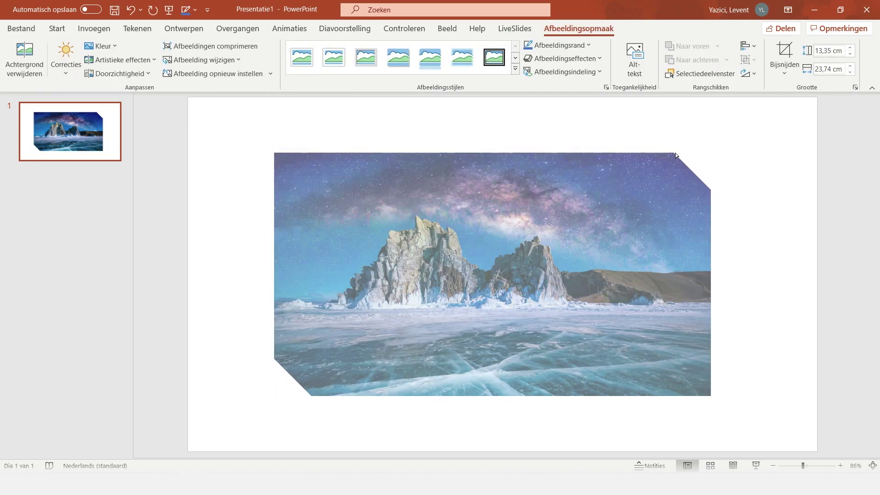
mouse_move(675, 152)
left_mouse_down()
mouse_move(604, 159)
mouse_move(702, 160)
left_mouse_up()
left_click(778, 215)
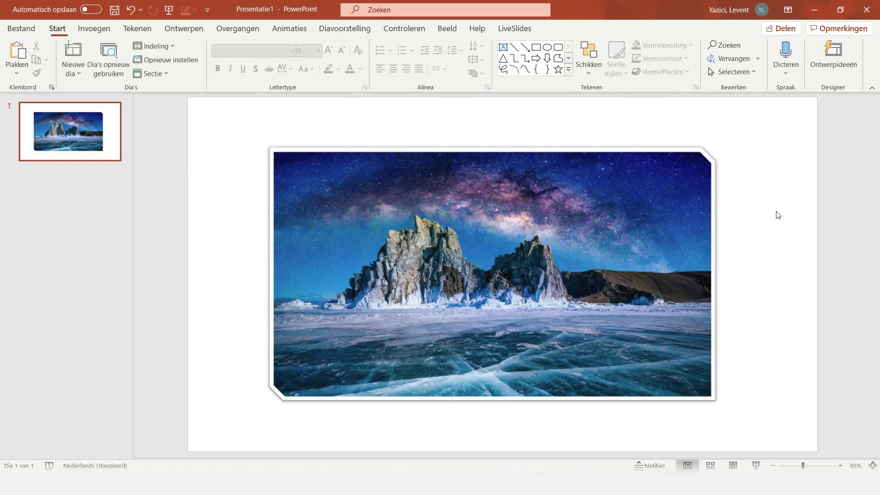
left_click(710, 209)
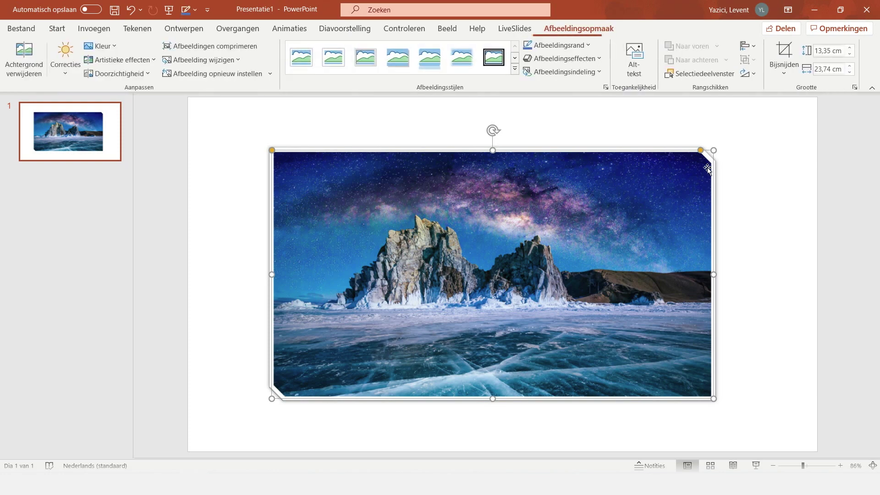
left_click_drag(701, 151, 689, 149)
left_click(734, 172)
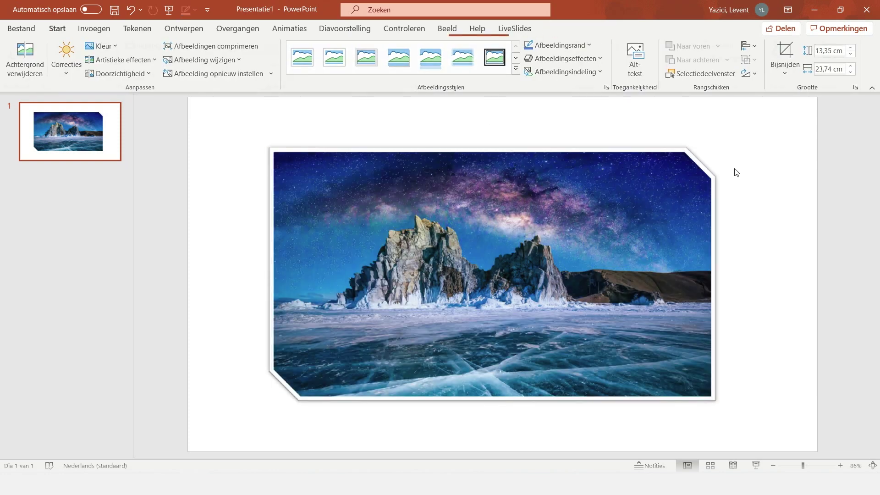
left_click(653, 196)
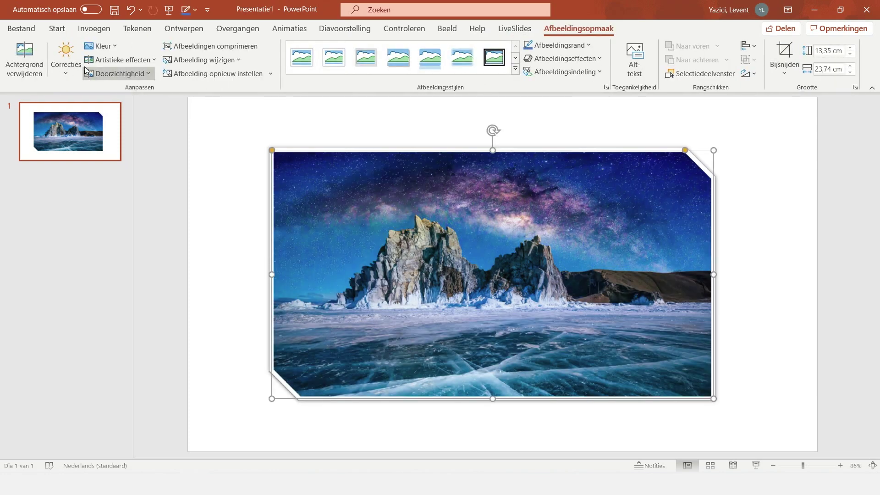
left_click(112, 46)
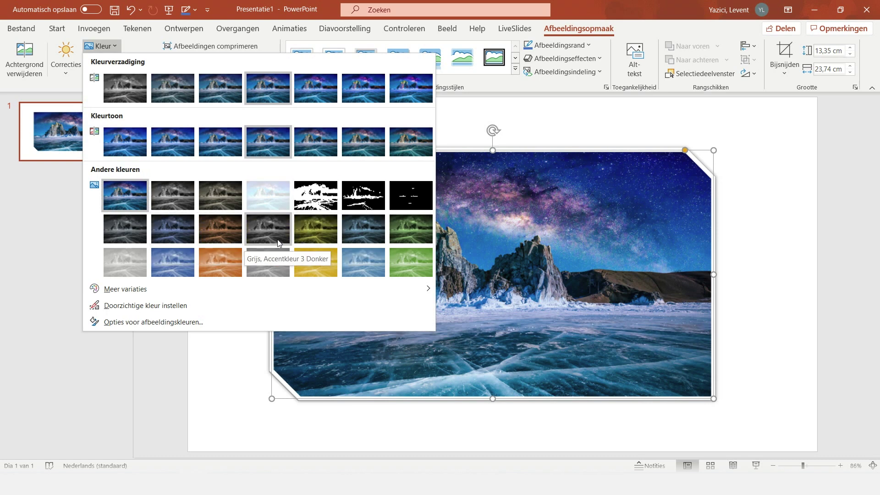
Step: Undo the colour change and enlarge the photo to 17,73 × 31,52 cm, centred
key("Escape")
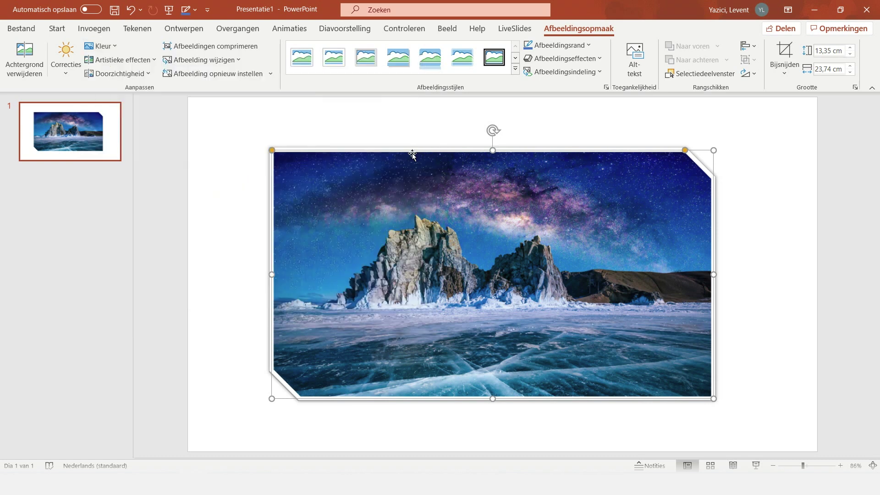
key("ctrl+z")
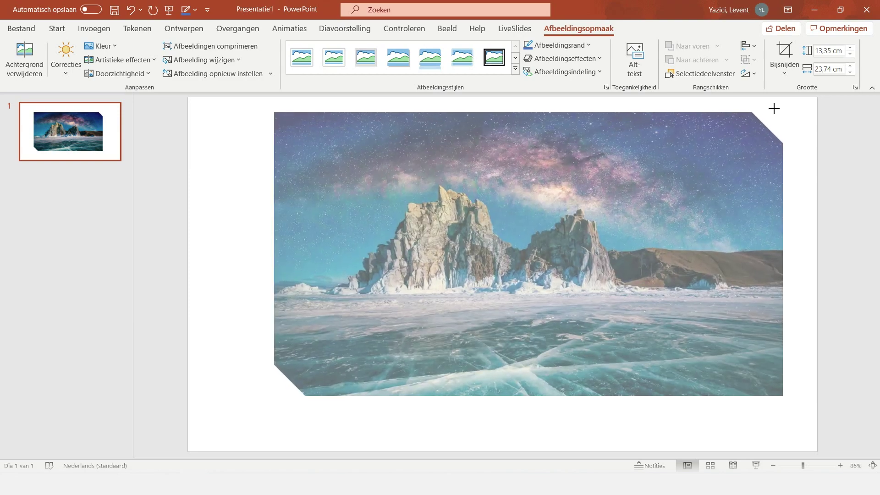
left_click_drag(713, 149, 785, 111)
left_click_drag(272, 399, 200, 439)
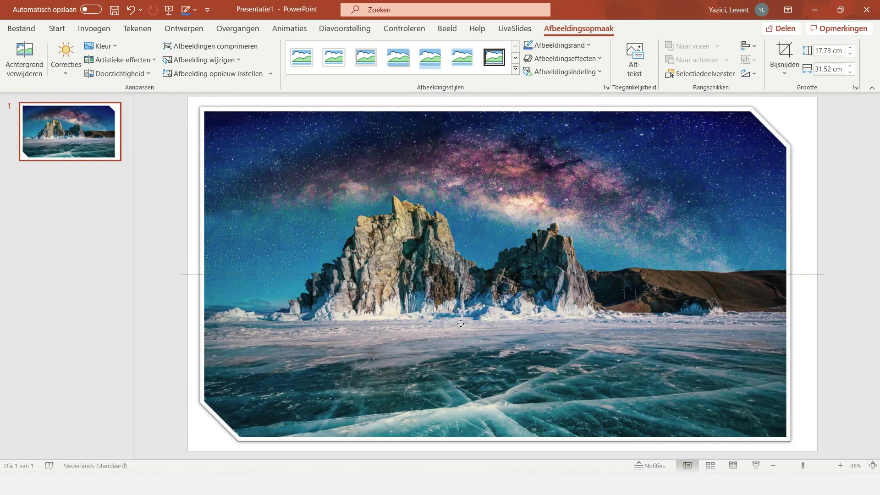
left_click_drag(440, 335, 449, 335)
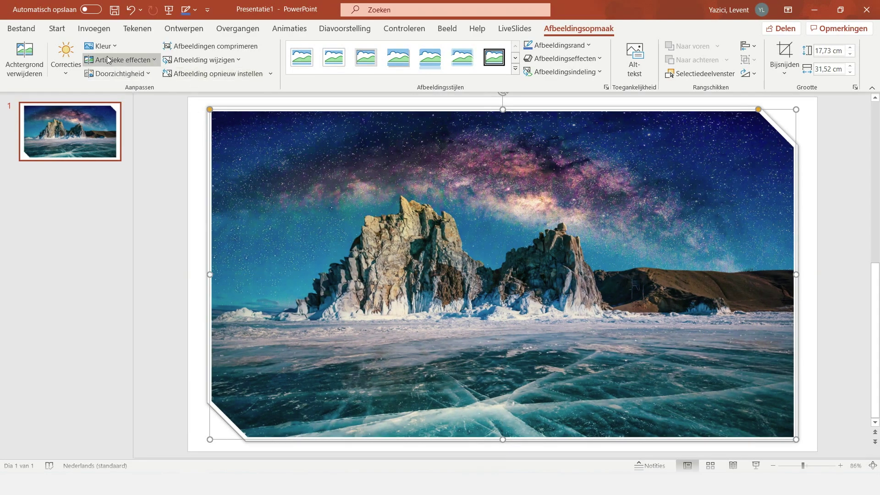
left_click(120, 74)
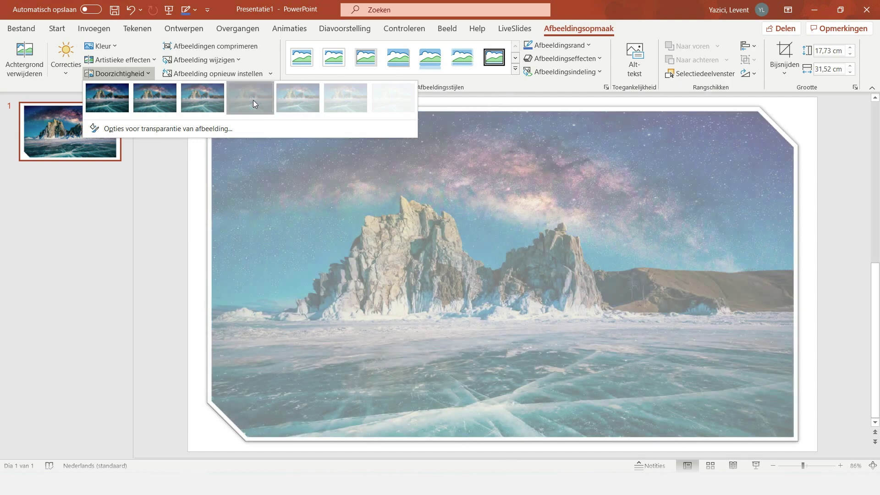
left_click(254, 100)
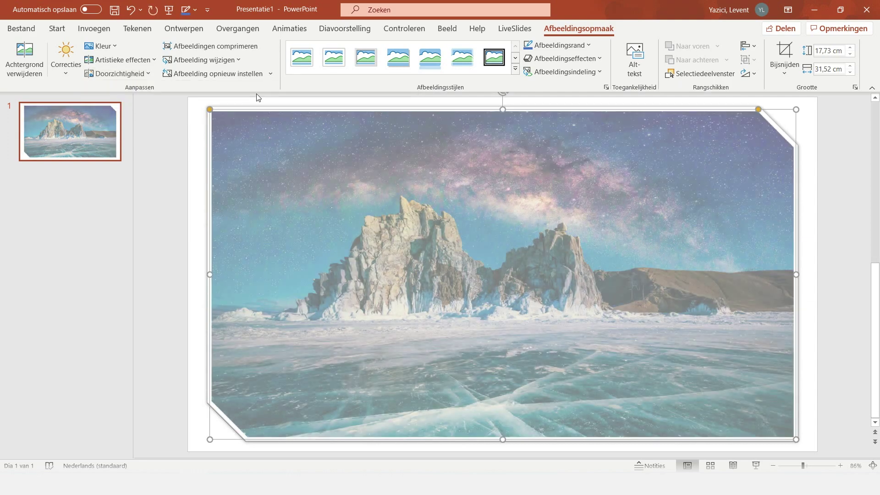
left_click(242, 62)
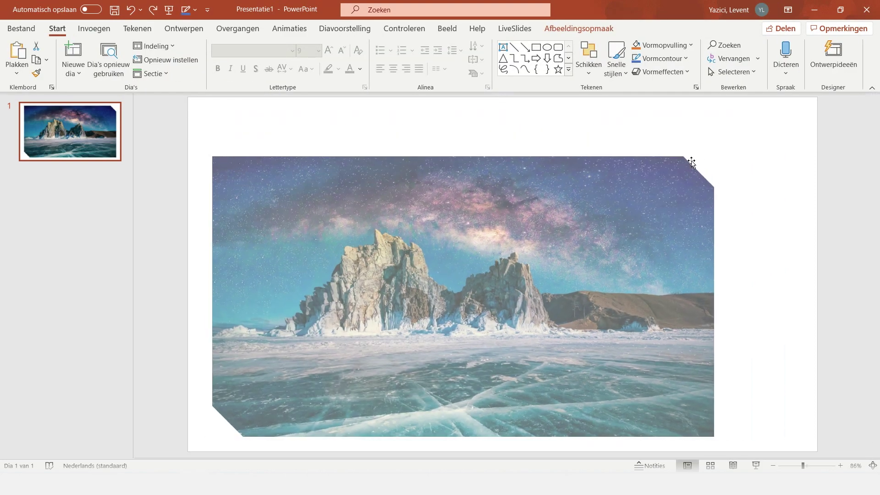
Step: Shrink the photo, shift it up and right, and add an outer shadow
left_click_drag(786, 112, 712, 155)
left_click_drag(609, 210, 633, 190)
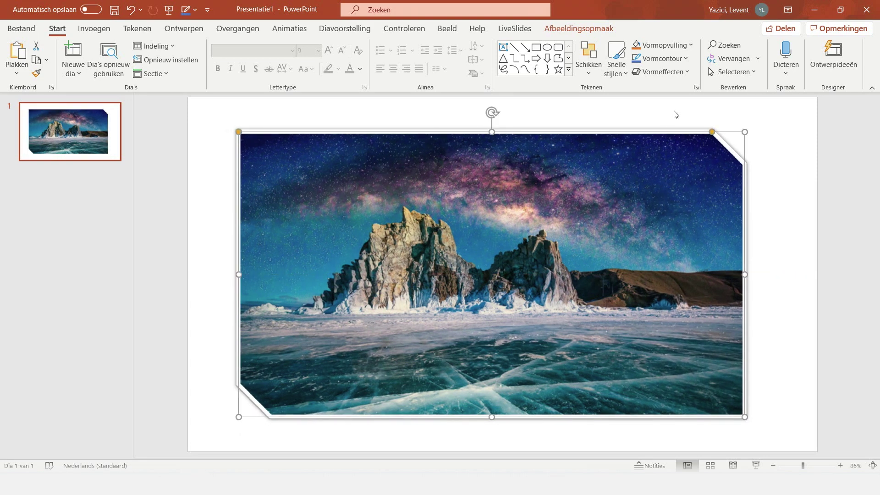
left_click(686, 77)
mouse_move(680, 122)
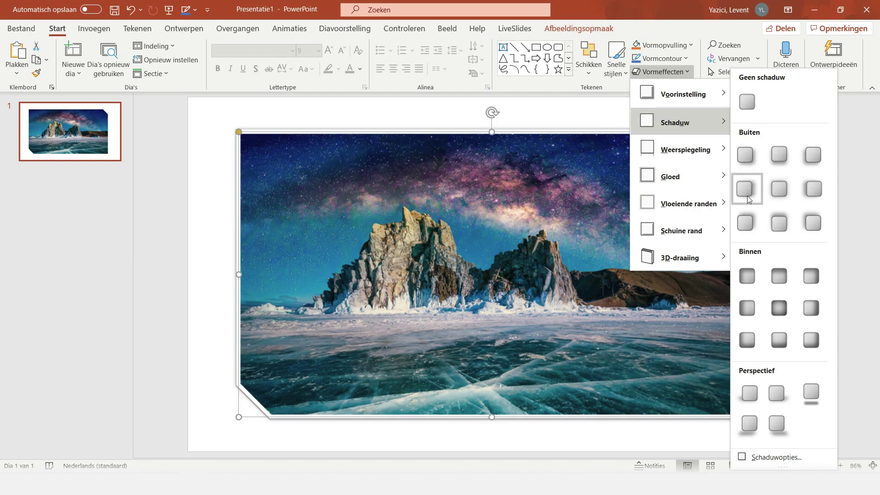
left_click(749, 159)
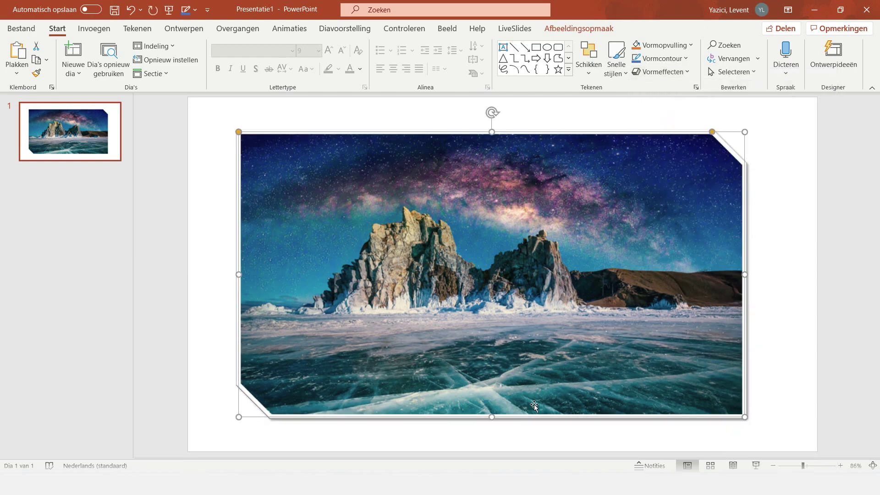
left_click(442, 443)
Step: Skip 3D rotation and apply the Helderheid +20% Contrast 0% correction
double_click(657, 266)
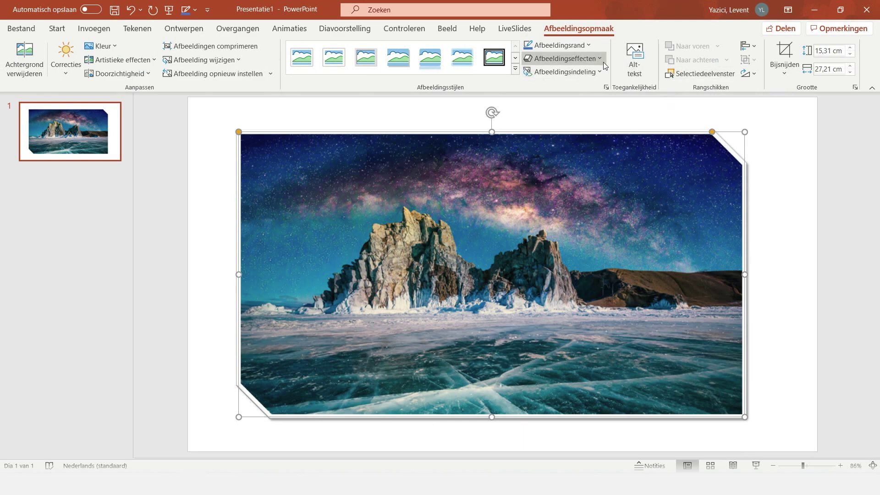
left_click(564, 58)
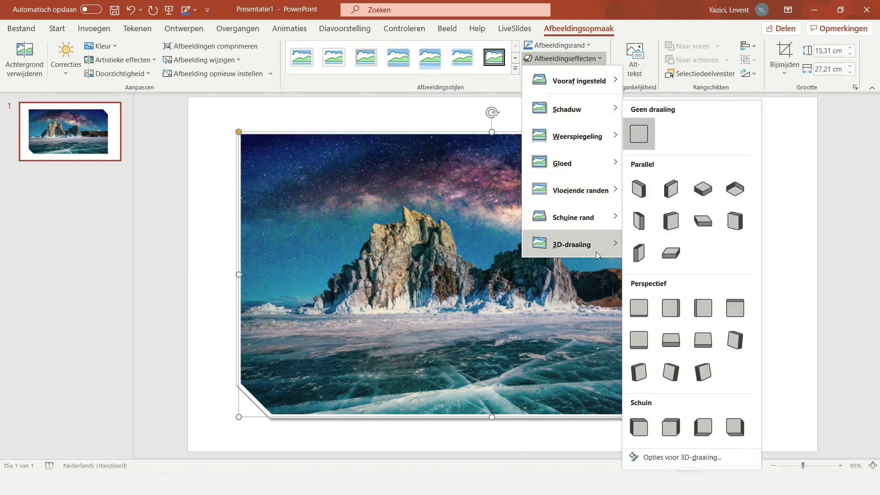
mouse_move(572, 244)
key("Escape")
left_click(59, 79)
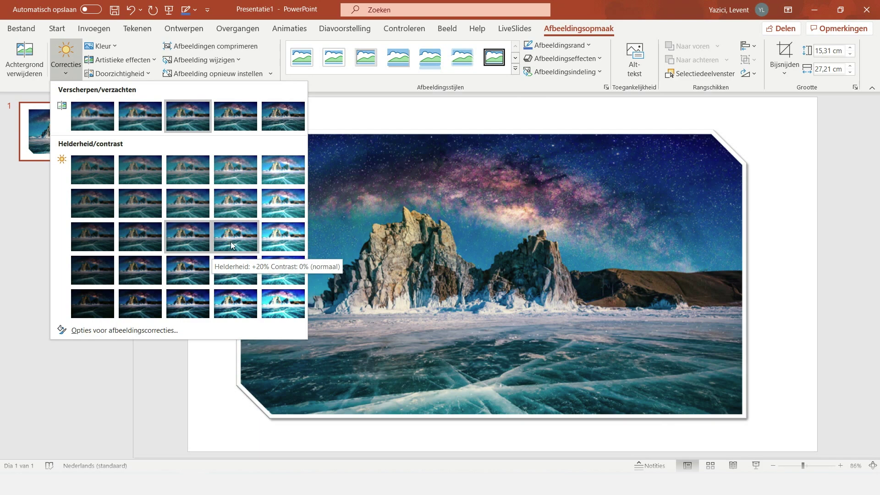
left_click(232, 242)
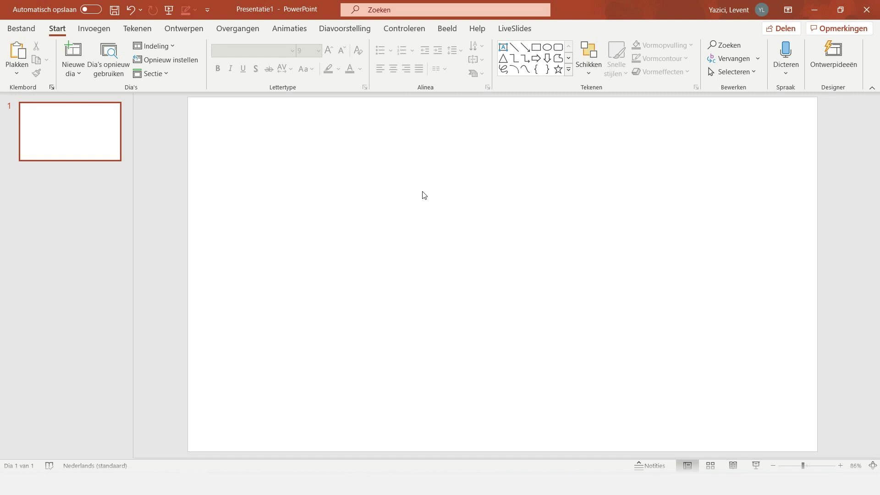
Step: Draw a text box near the upper left reading 'Stappenplan' and select it
left_click(93, 28)
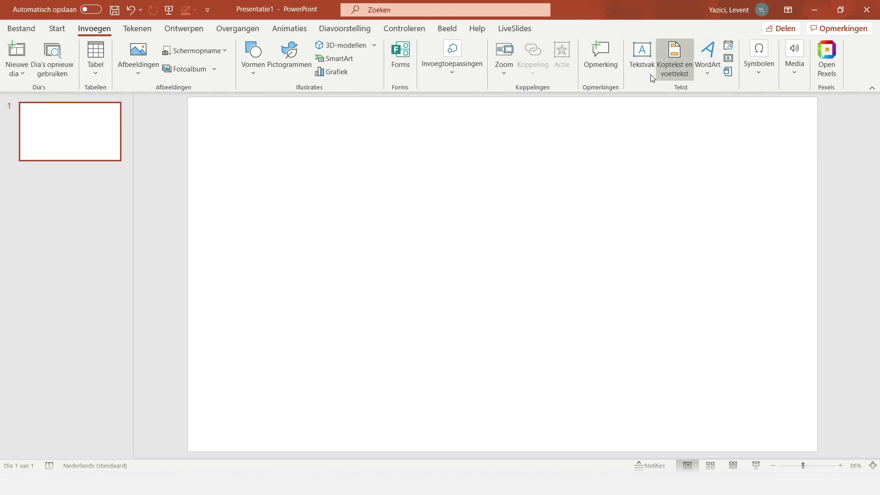
left_click(641, 55)
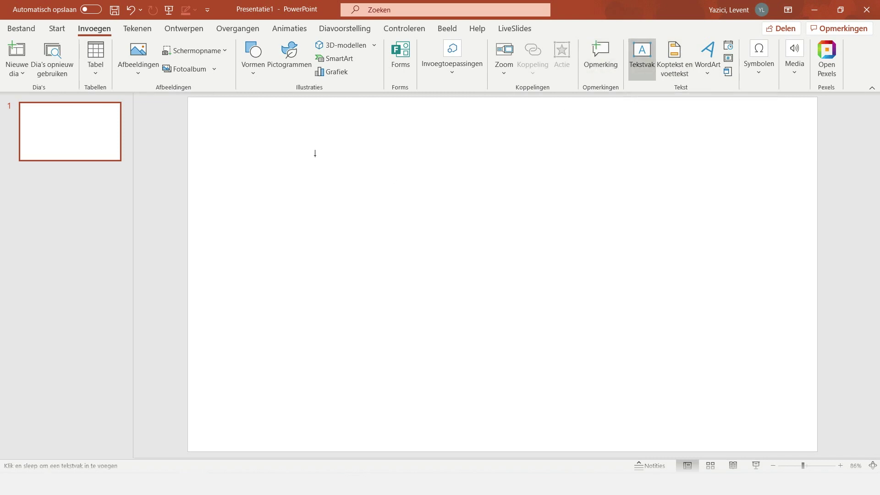
left_click_drag(314, 153, 476, 186)
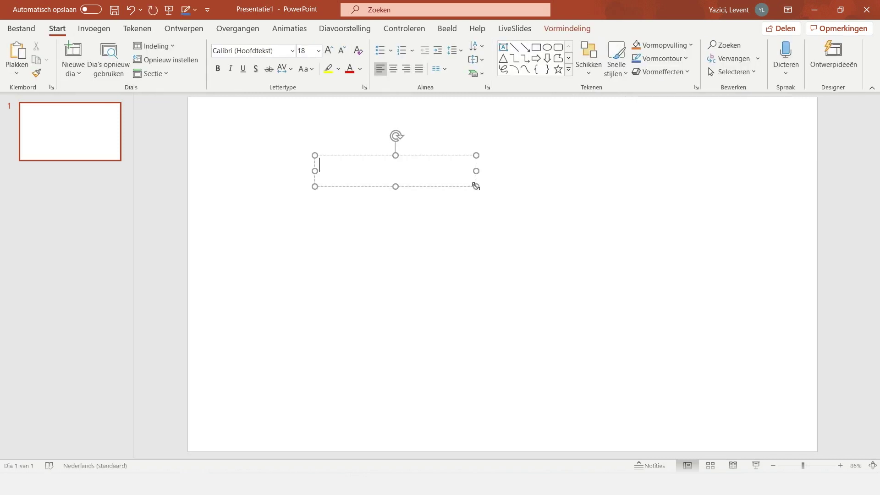
type("Sta")
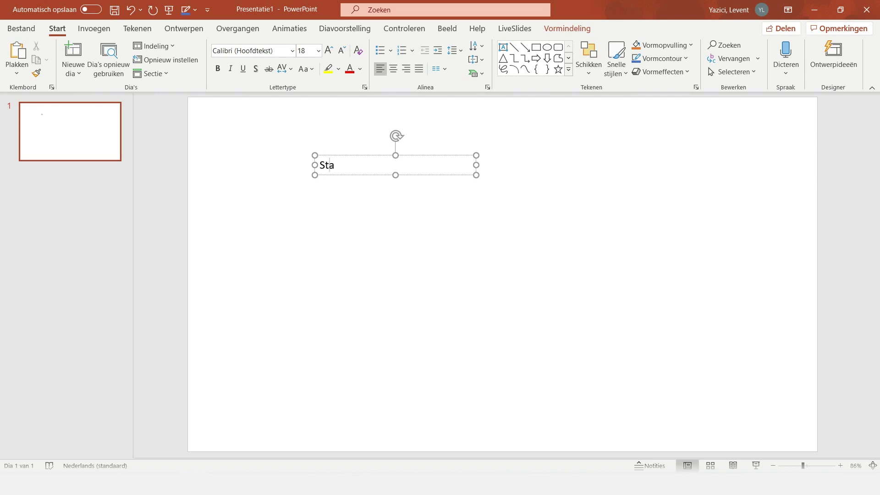
type("ppenplan")
left_click(440, 203)
left_click(366, 175)
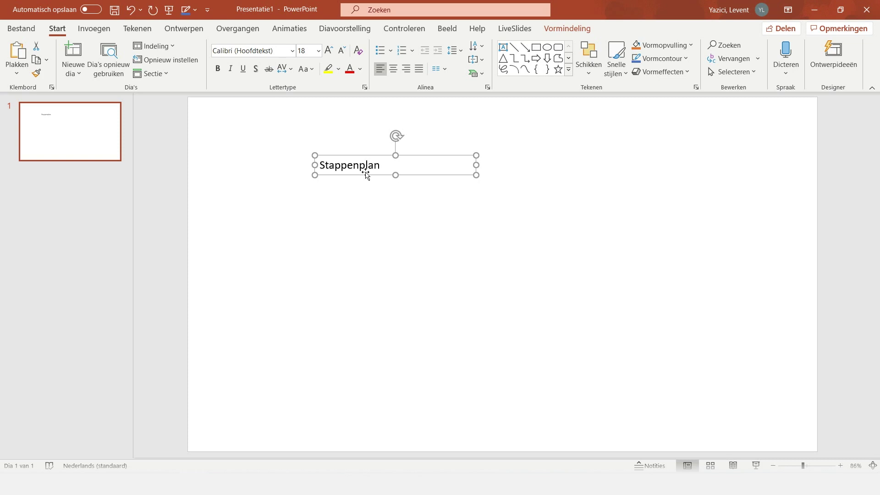
left_click(481, 75)
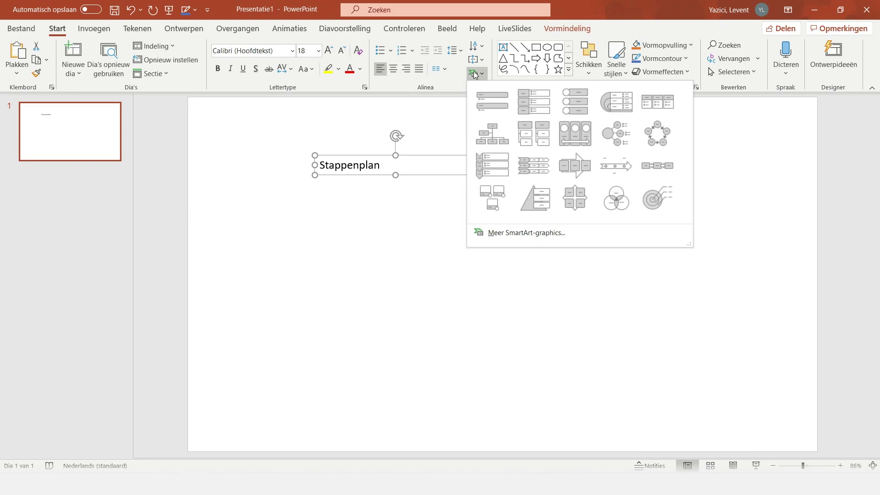
Step: Convert the Stappenplan text box to the Verticale lijst met afbeeldingsaccenten SmartArt layout
left_click(475, 75)
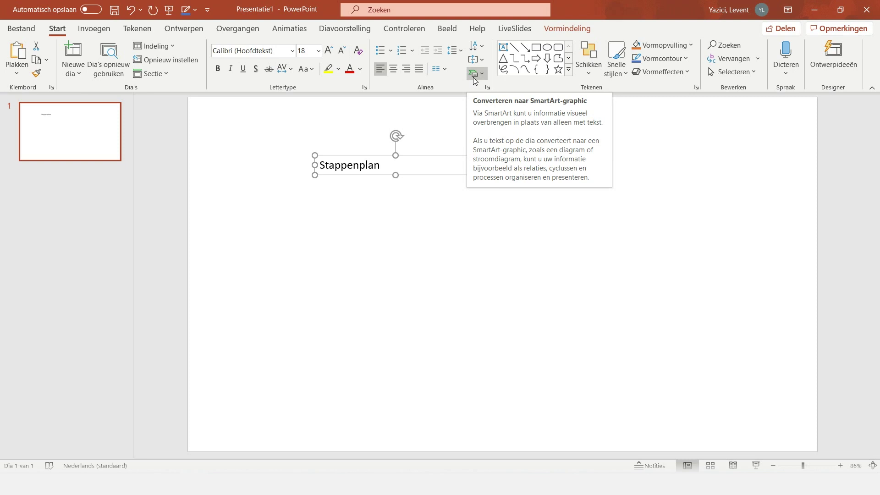
left_click(477, 75)
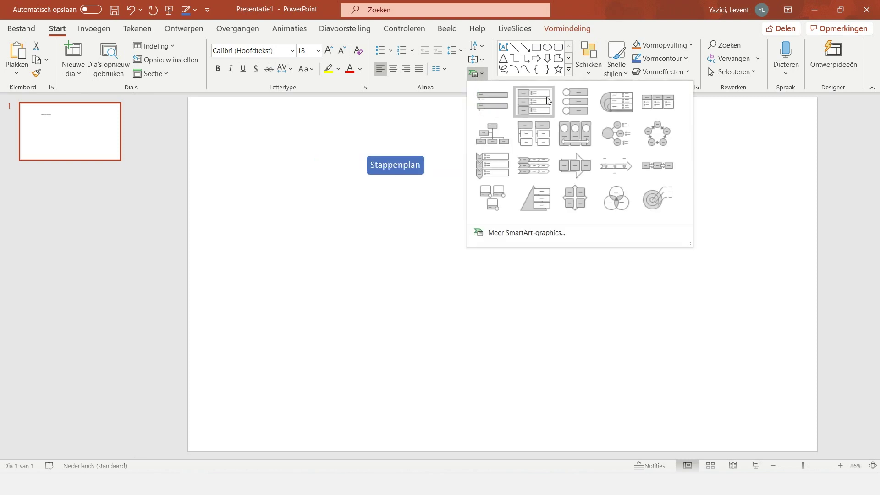
left_click(567, 100)
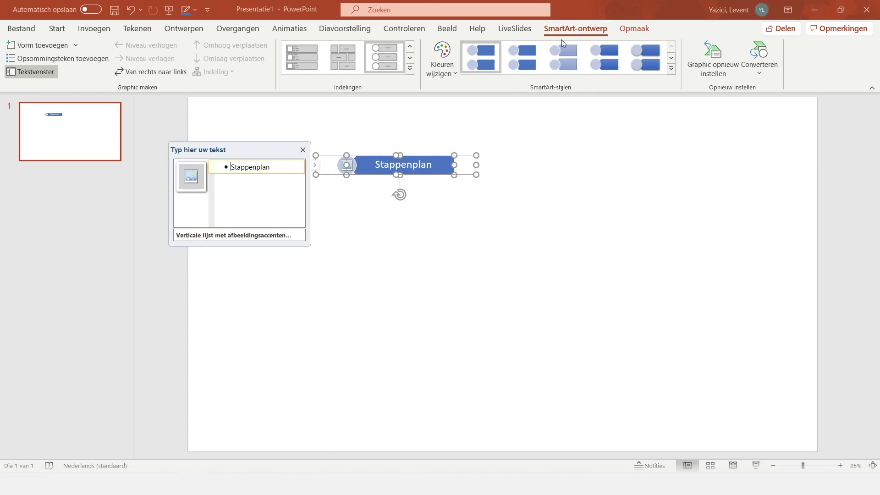
Step: Add two more items to the SmartArt list and enlarge it across the slide
left_click(75, 47)
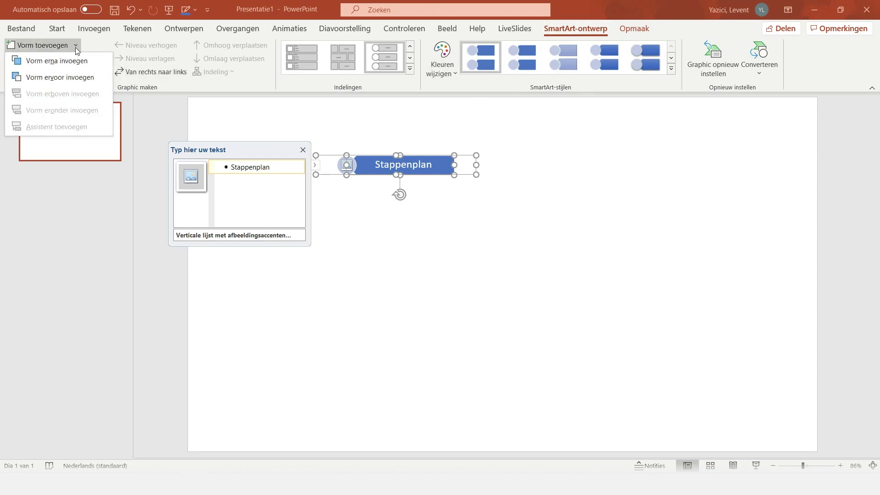
left_click(72, 62)
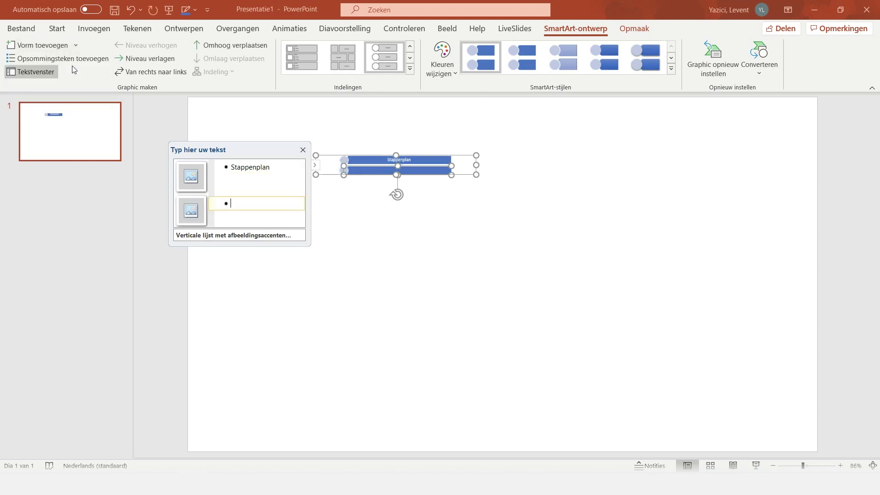
left_click(65, 45)
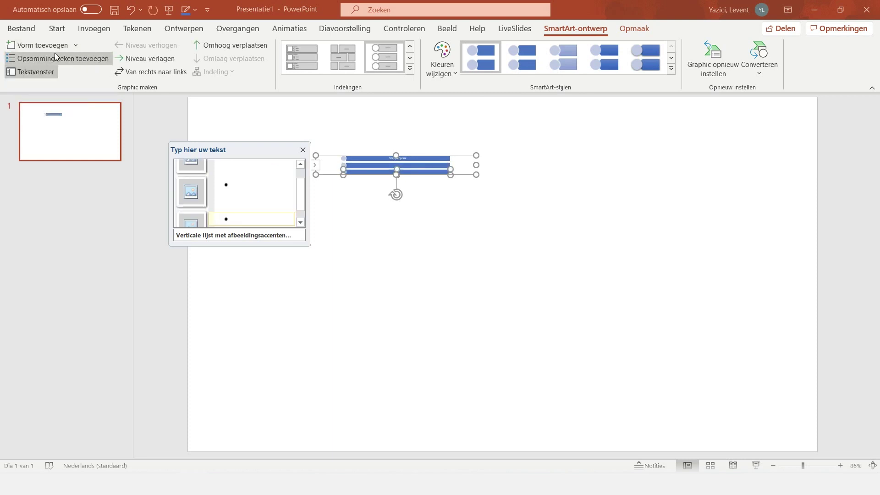
left_click_drag(477, 175, 667, 319)
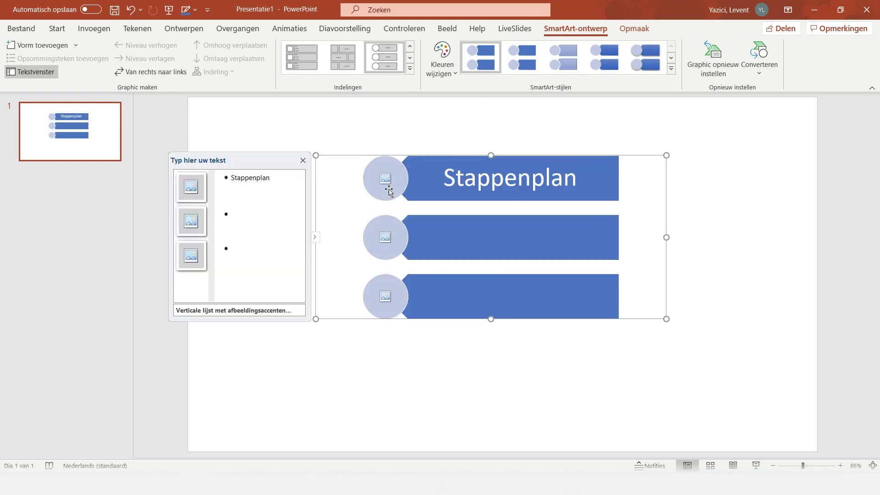
Step: Remove the third list item, then delete the whole SmartArt graphic
key("Escape")
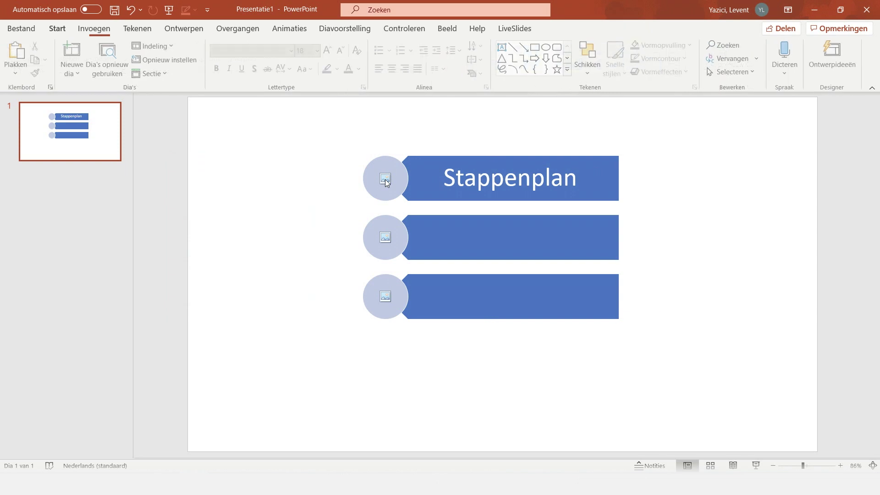
left_click(614, 316)
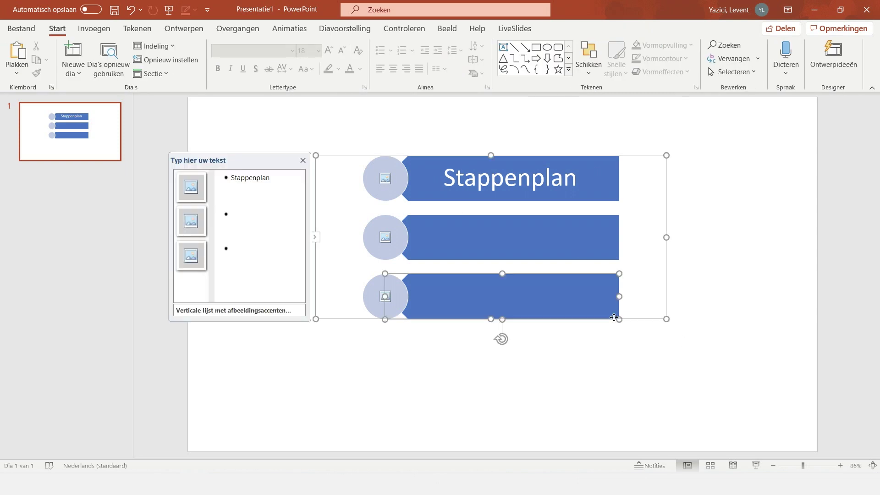
key("Delete")
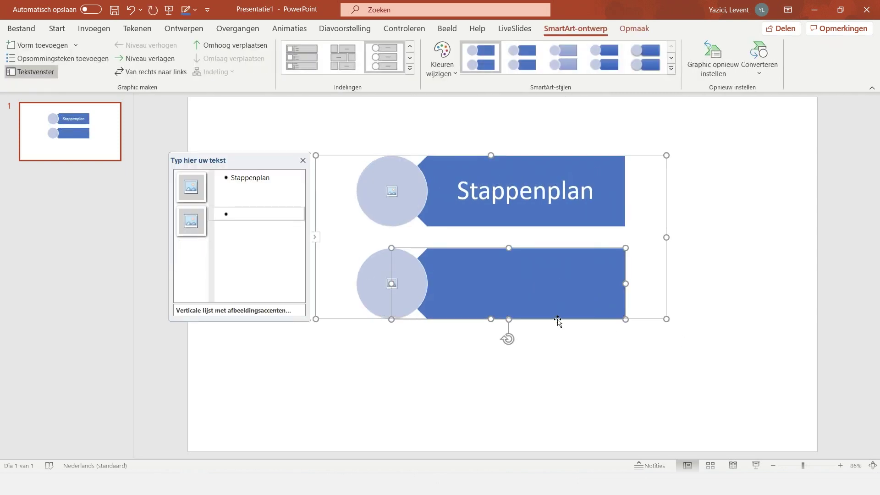
left_click(639, 320)
key("Delete")
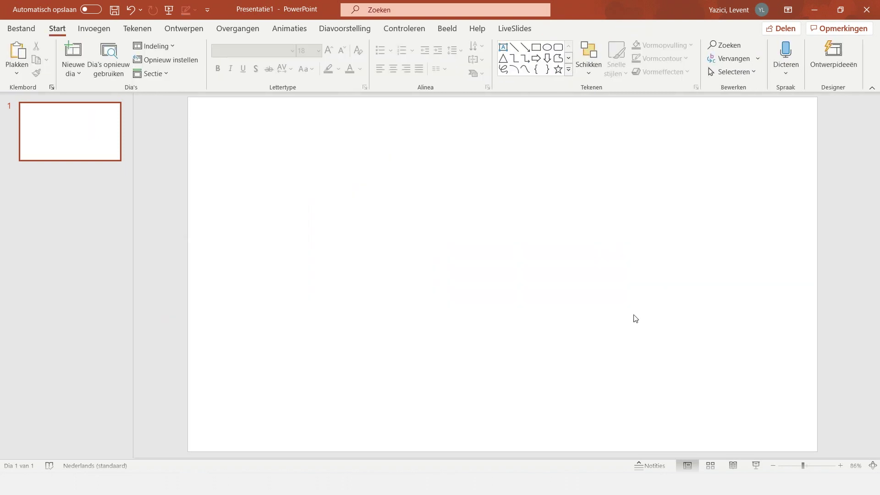
Step: Insert a circular picture callout SmartArt graphic onto the slide
left_click(94, 28)
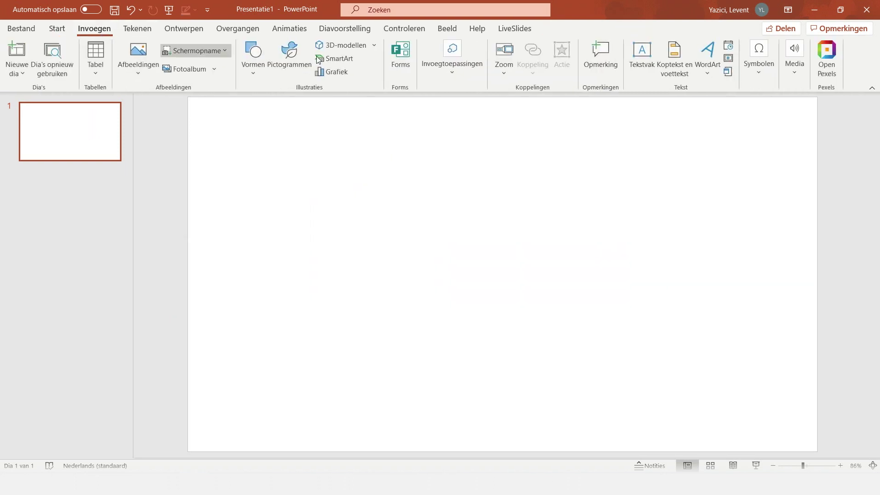
left_click(348, 63)
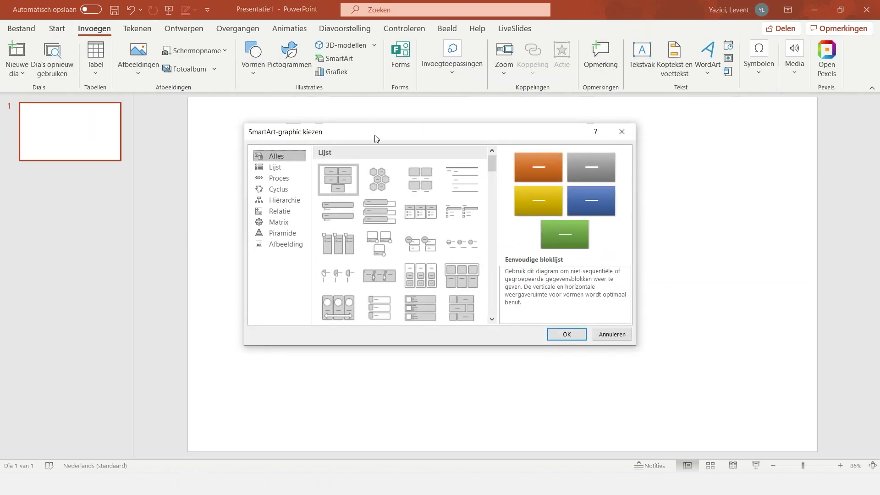
left_click(284, 246)
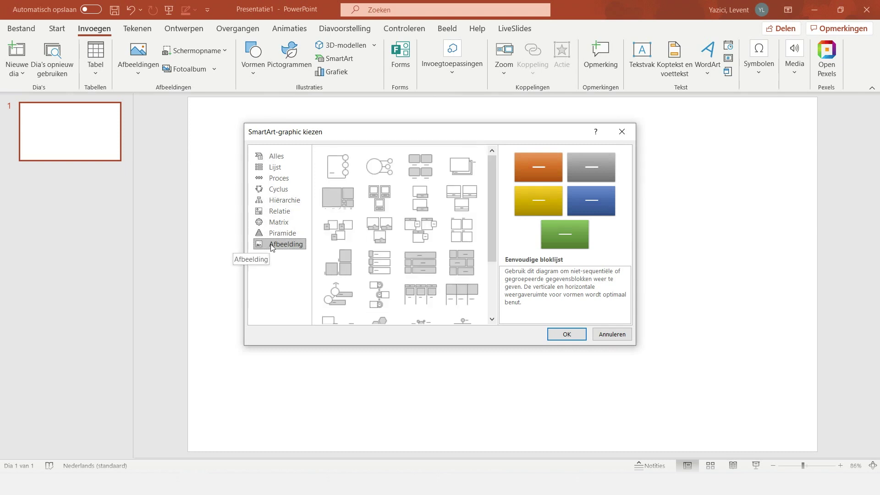
left_click(397, 179)
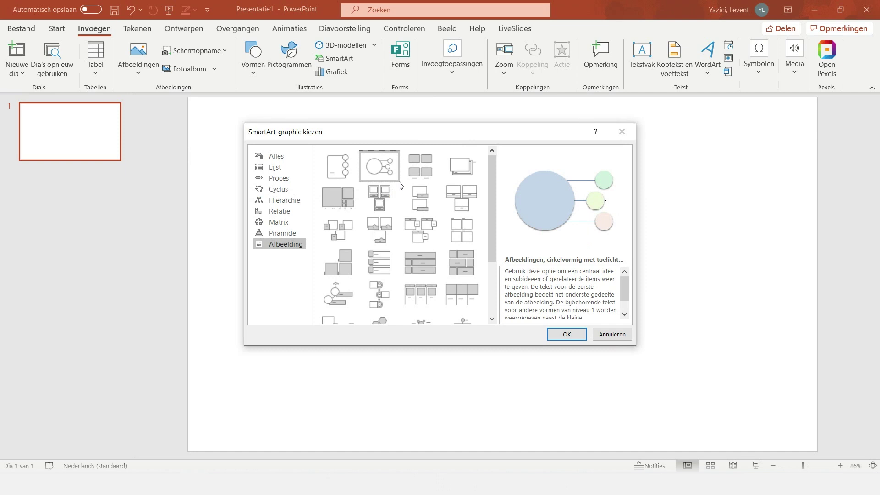
left_click(556, 335)
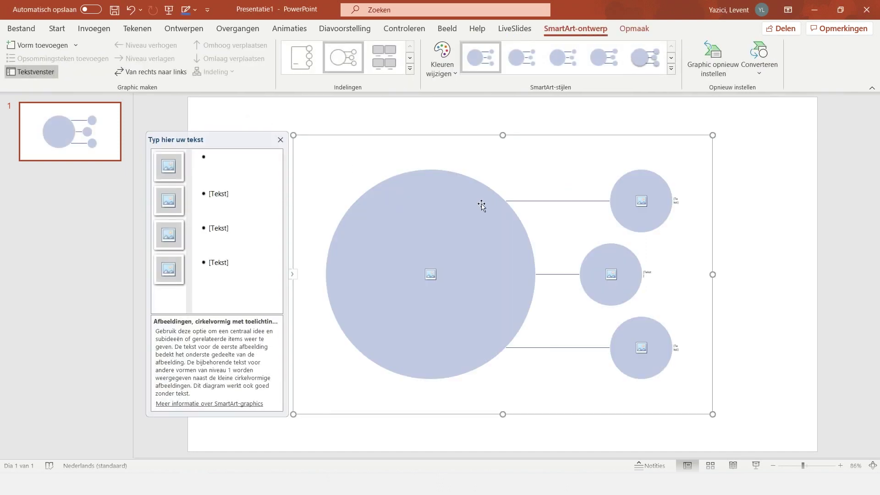
Step: Fill the top-right SmartArt circle with the Afbeelding picture file
left_click(641, 201)
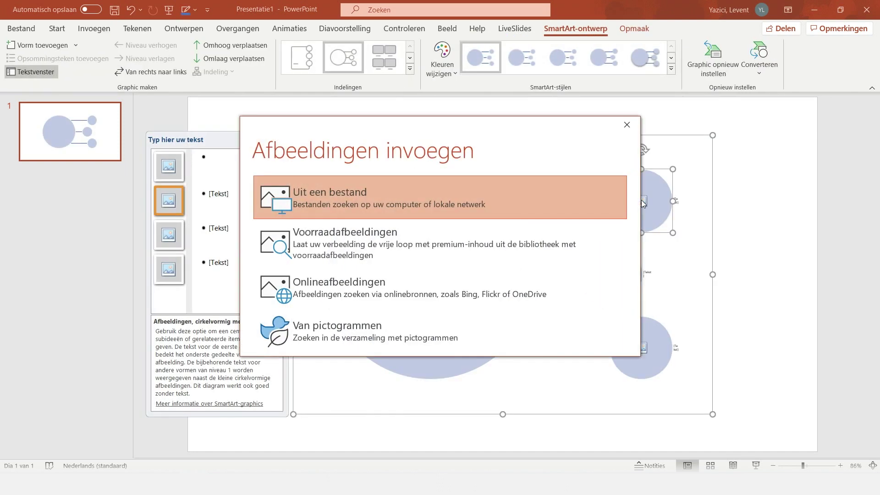
key("Escape")
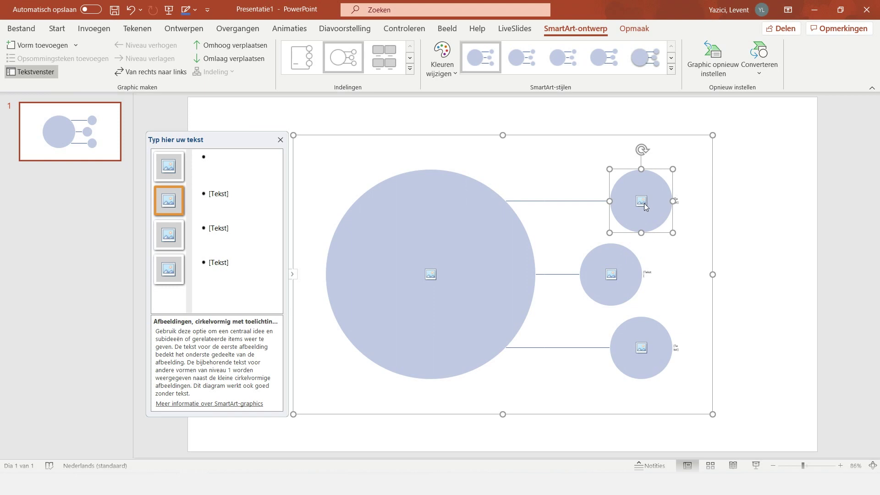
left_click(642, 202)
left_click(437, 196)
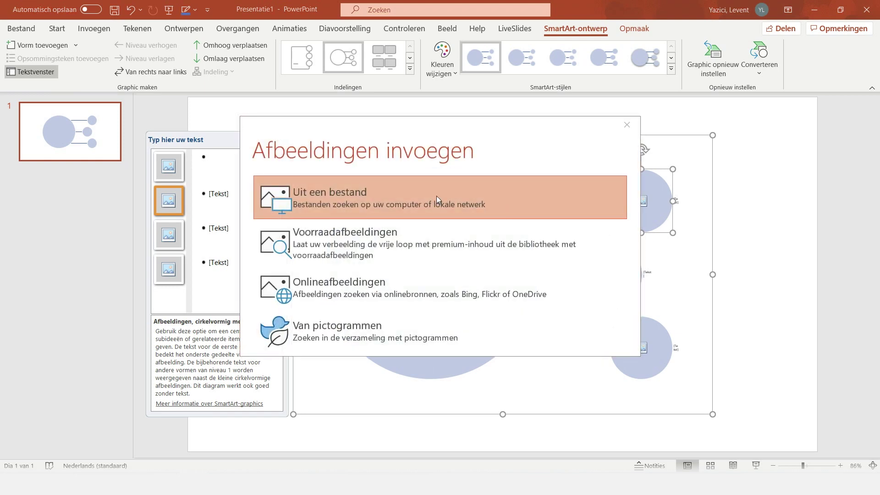
left_click(221, 143)
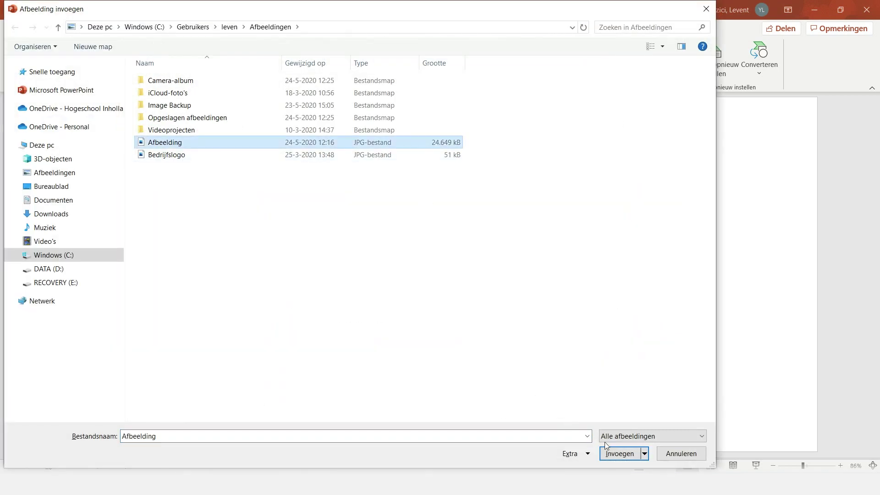
left_click(618, 454)
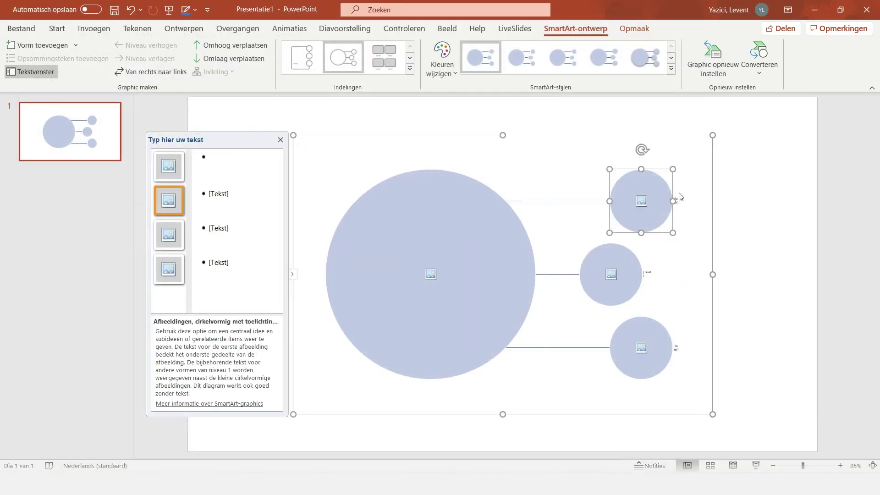
left_click(706, 197)
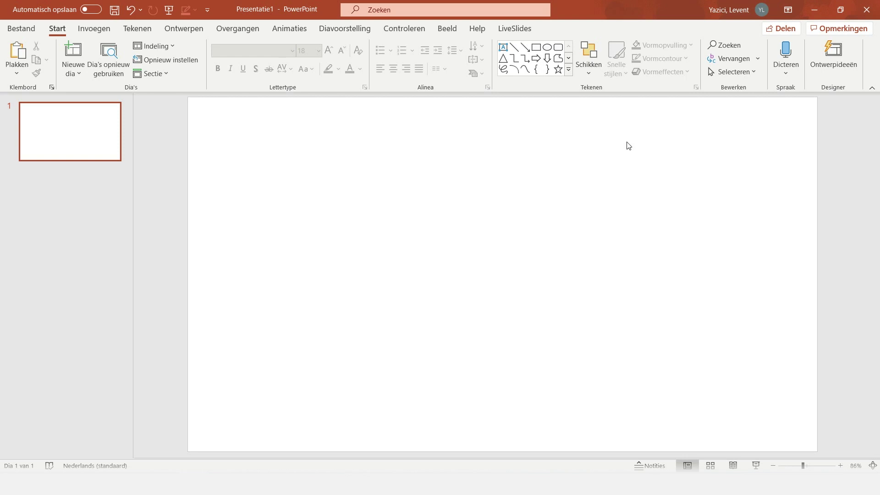
Step: Switch to Slide Master view (Beeld > Diamodel) and select the top master slide
left_click(447, 31)
left_click(260, 68)
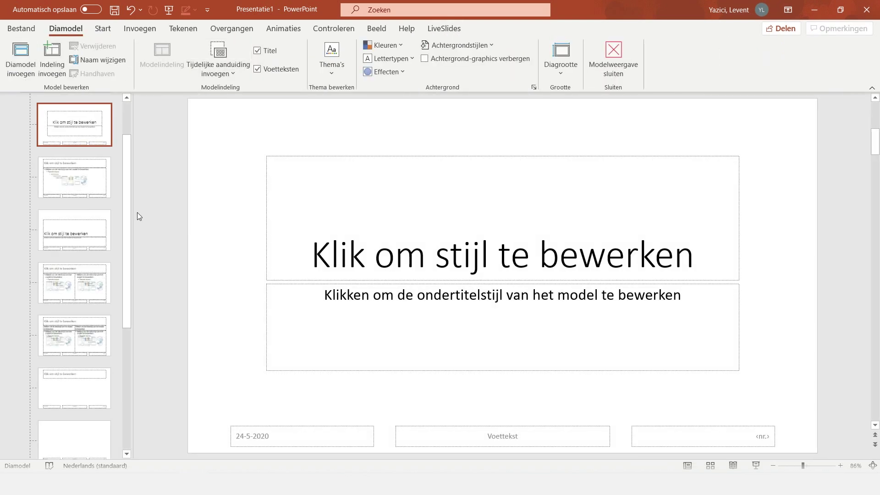
left_click_drag(130, 213, 134, 144)
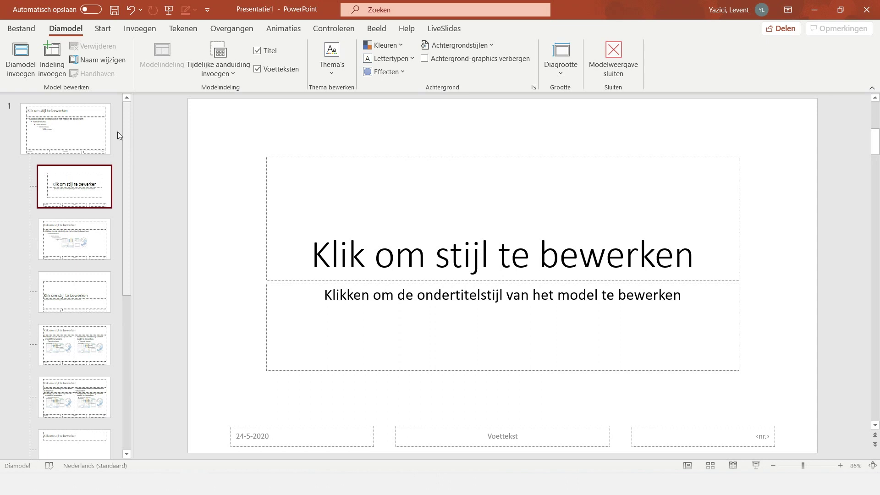
left_click(59, 134)
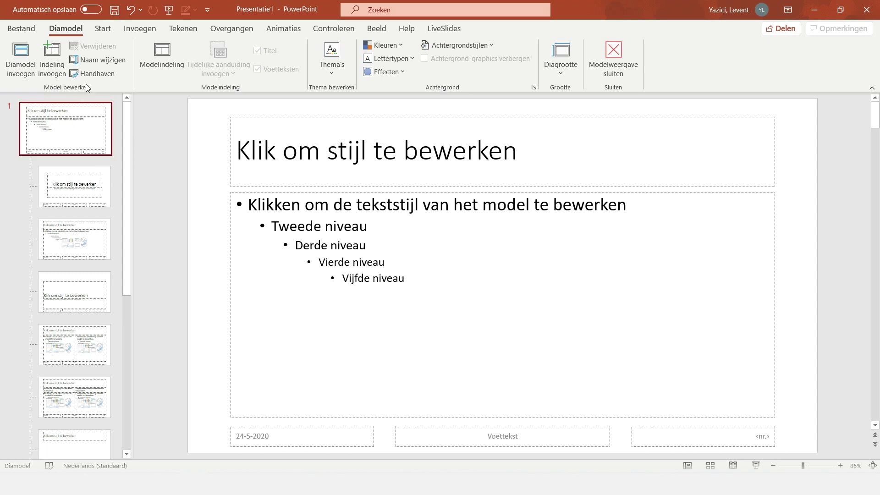
left_click(138, 29)
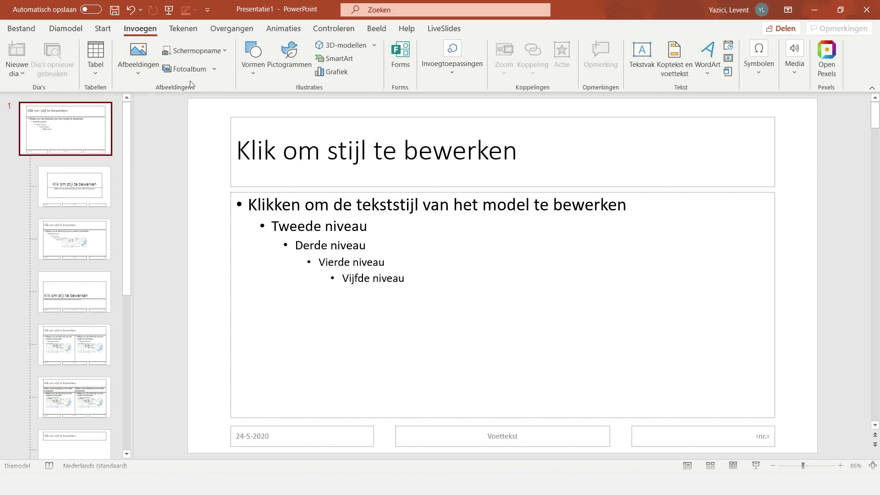
left_click(253, 57)
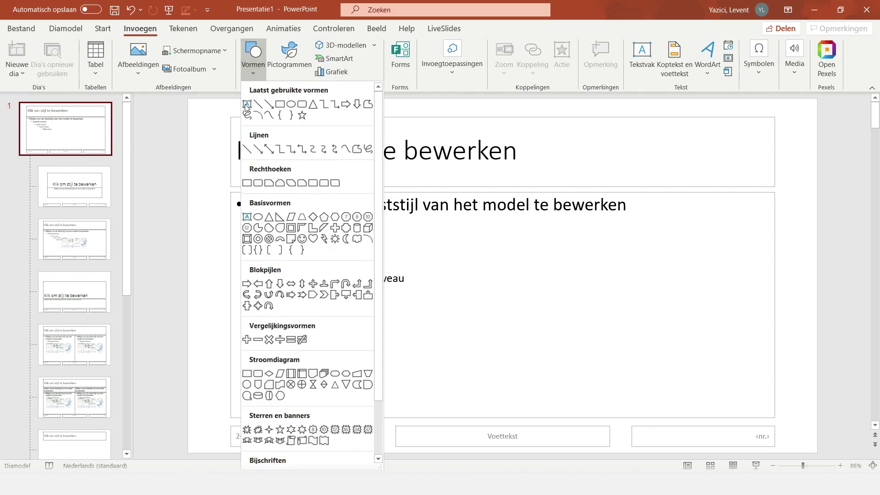
Step: Draw a rectangle in the top-right corner of the slide master
left_click(280, 104)
left_click_drag(728, 109, 808, 166)
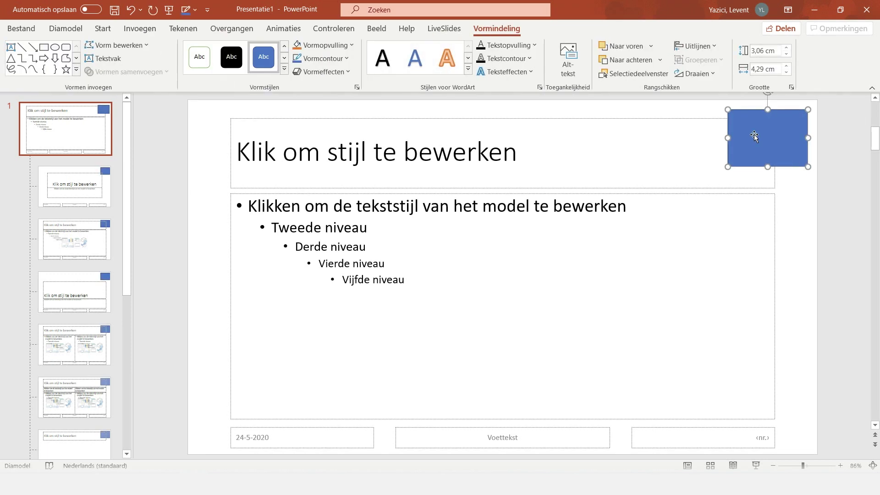
left_click_drag(754, 135, 752, 143)
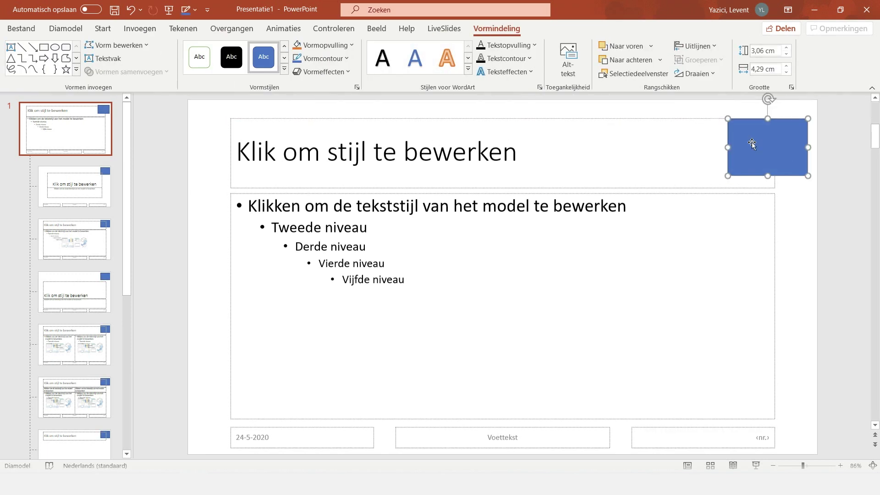
Step: Fill the rectangle with the Bedrijfslogo picture inserted from file
right_click(752, 142)
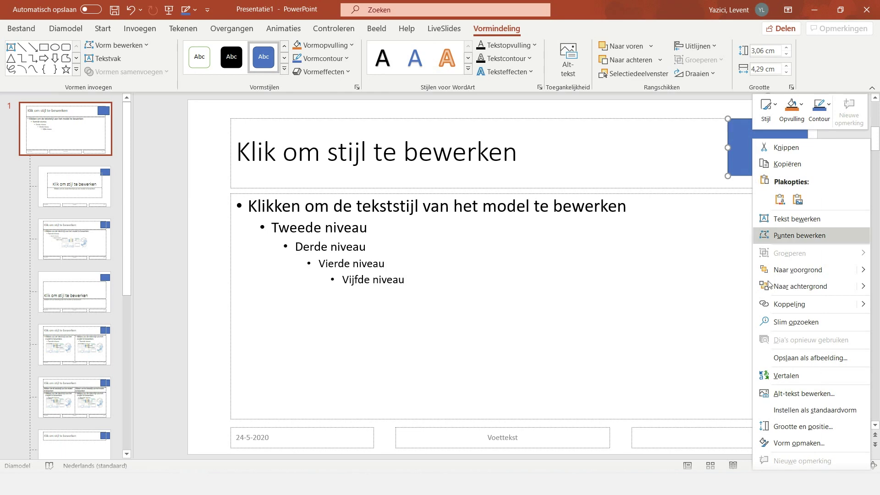
left_click(804, 444)
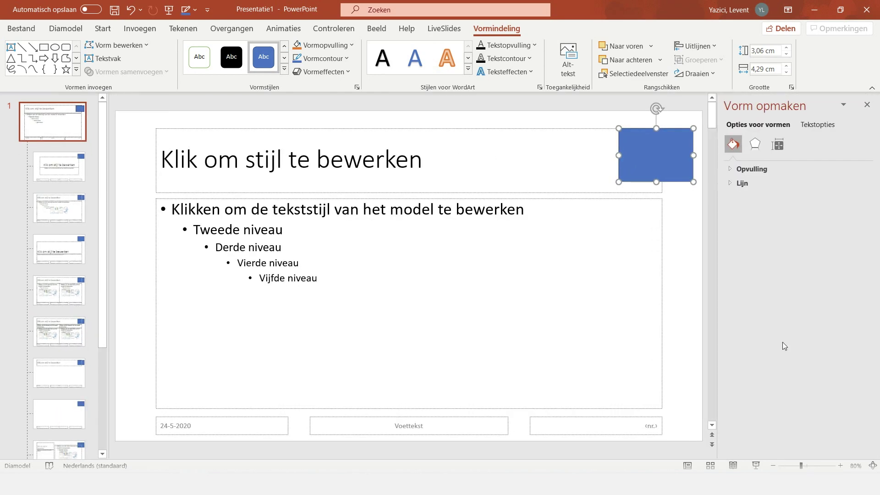
left_click(731, 169)
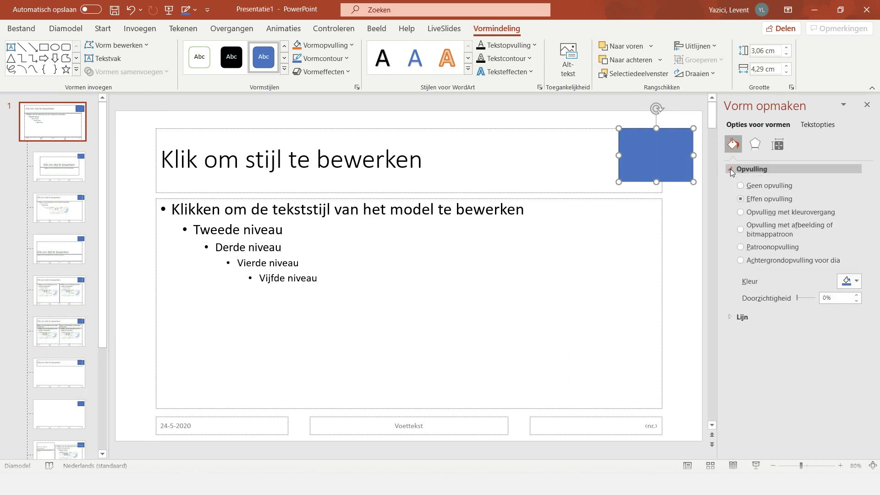
left_click(746, 234)
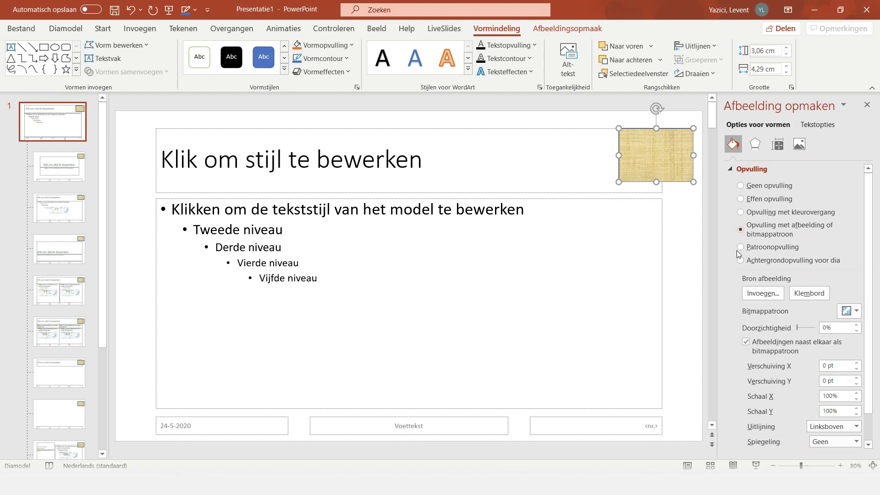
left_click(769, 293)
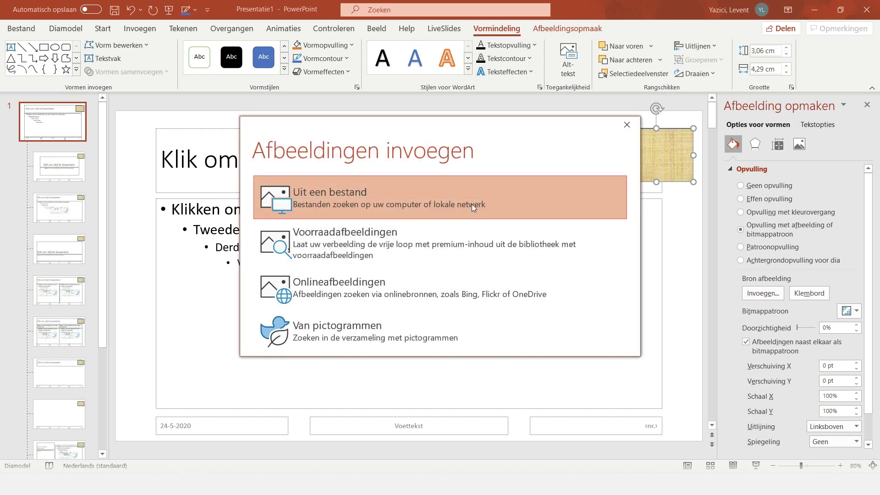
left_click(472, 205)
left_click(198, 155)
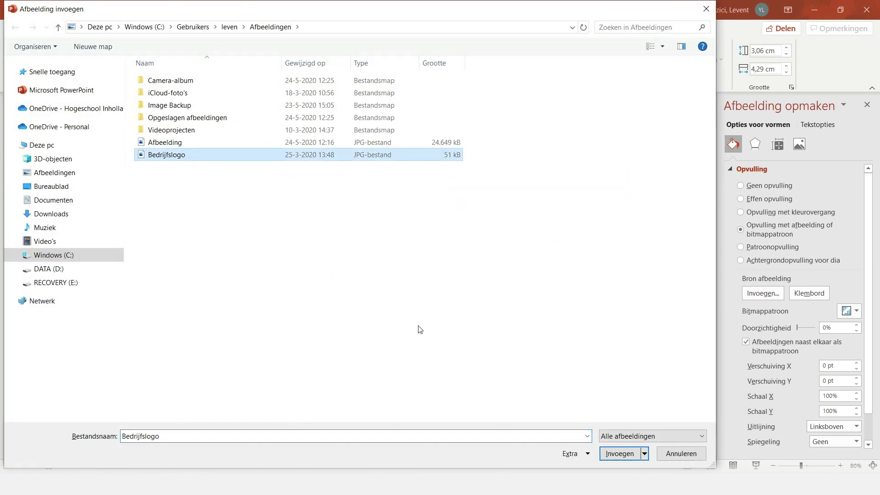
left_click(612, 450)
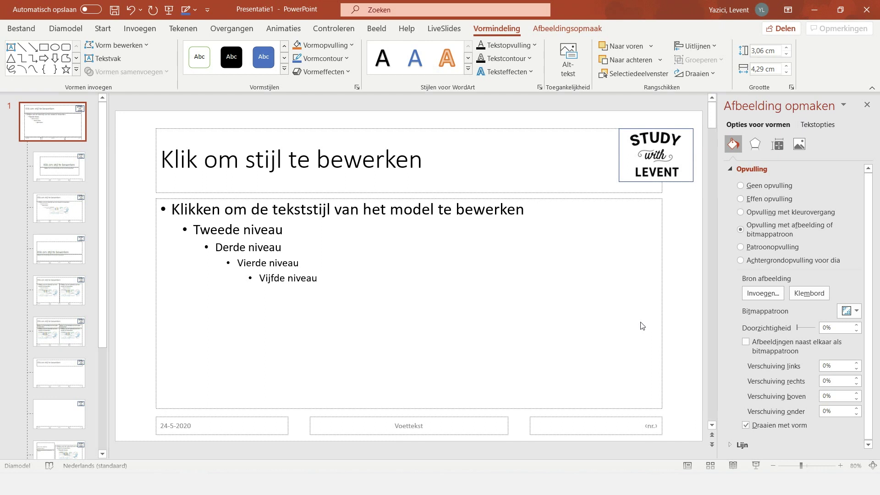
key("Escape")
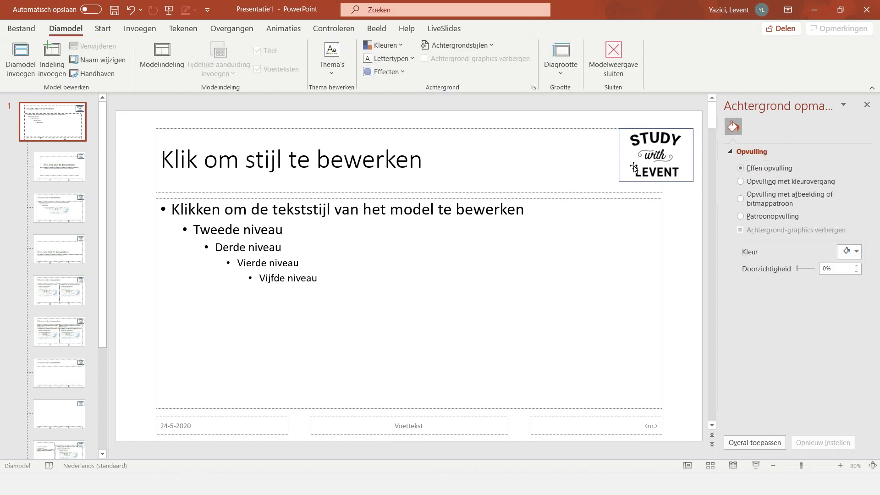
left_click(631, 182)
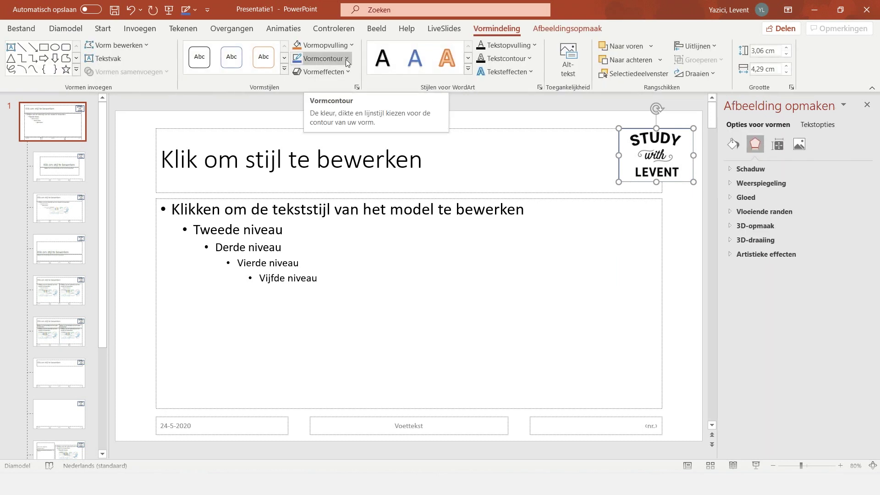
Step: Set the logo rectangle's shape outline to Geen contour
left_click(734, 145)
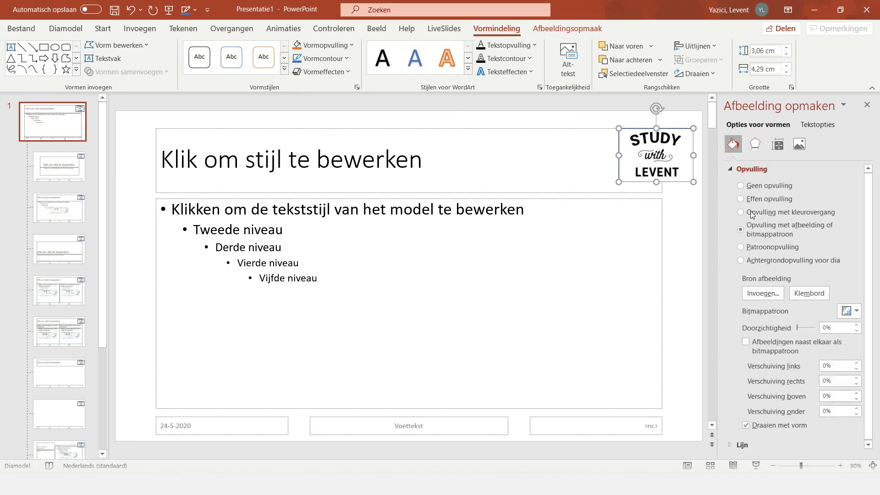
left_click(732, 445)
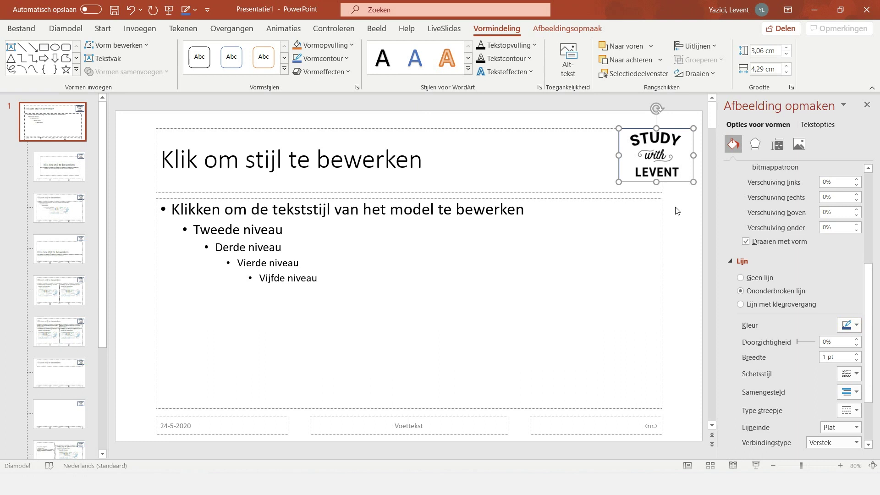
left_click(849, 325)
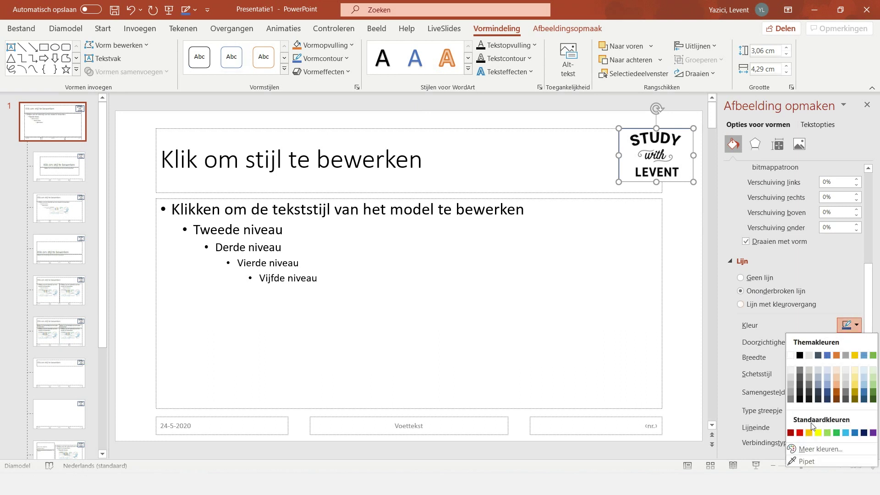
left_click(816, 449)
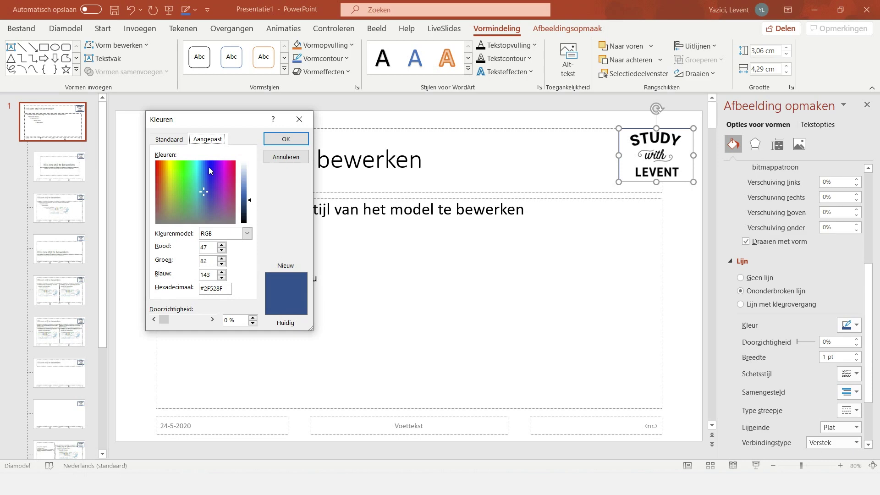
left_click(169, 140)
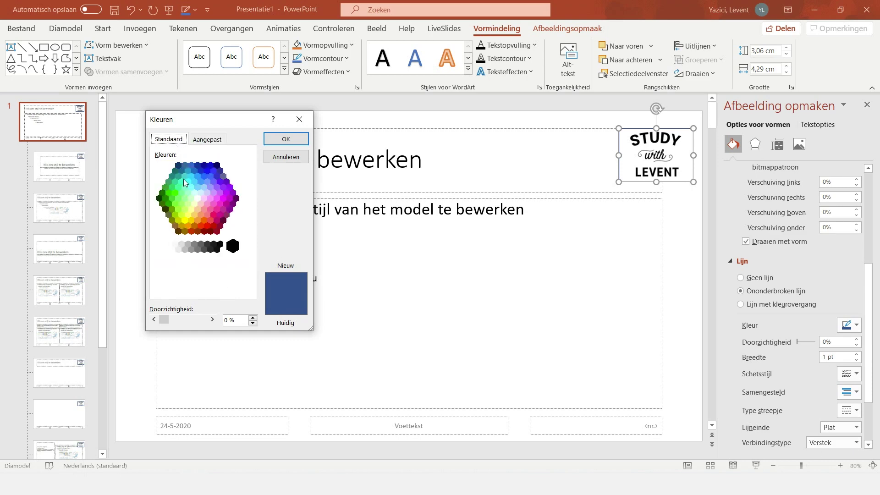
left_click(299, 120)
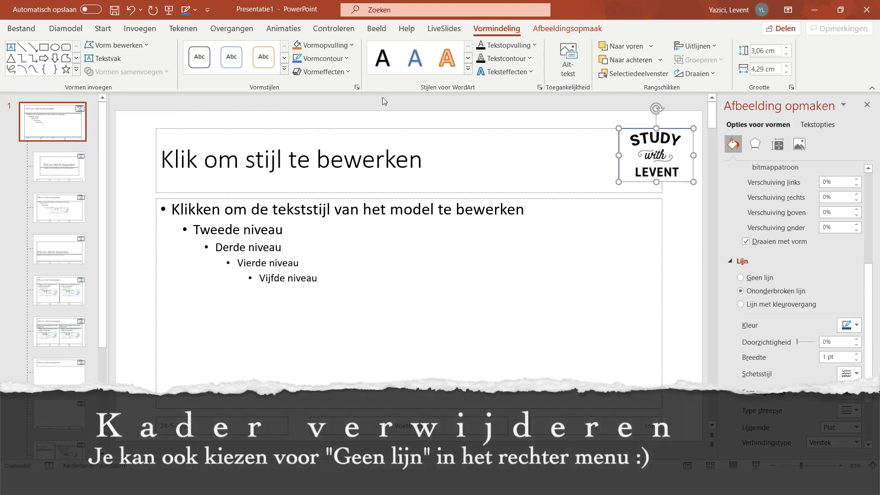
left_click(347, 58)
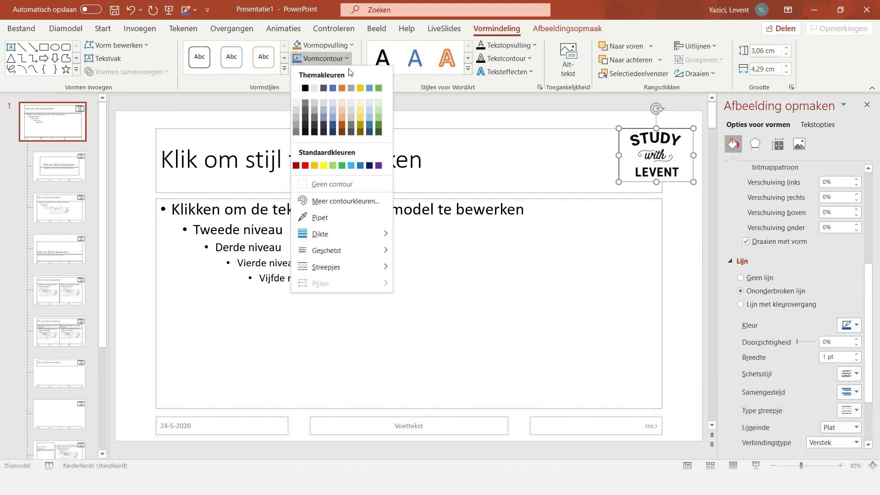
left_click(333, 184)
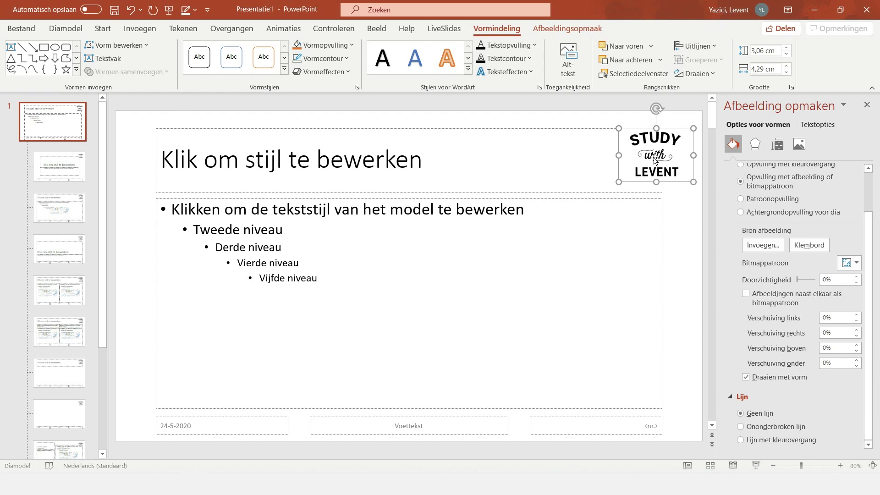
Step: Close the shape effects menu without applying a reflection to the logo
left_click(345, 71)
mouse_move(346, 148)
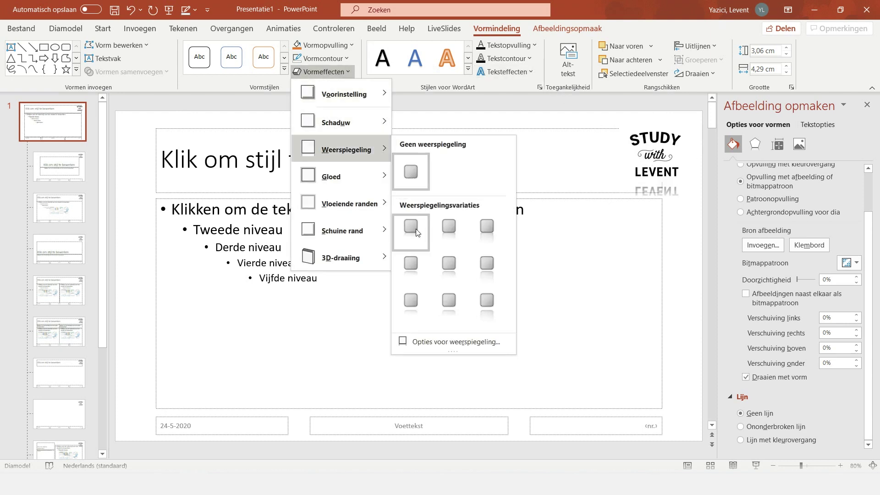
key("Escape")
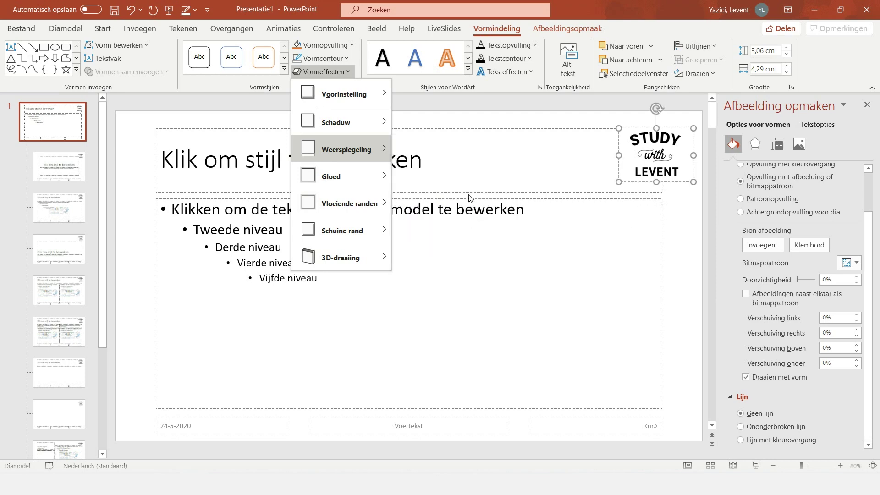
key("Escape")
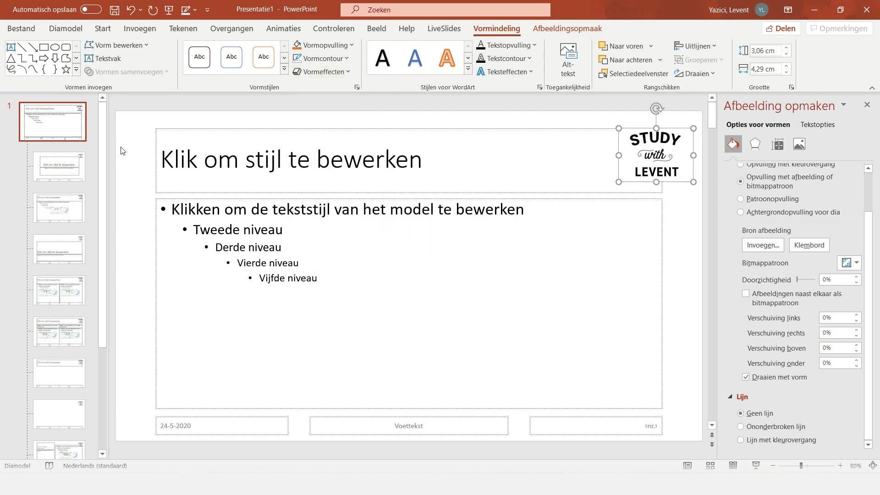
Step: Move down the master layouts to the vertical title and text layout
left_click(65, 135)
key("Down")
key("Down")
key("Down")
key("Down")
key("Down")
key("Down")
key("Down")
key("Down")
key("Down")
key("Down")
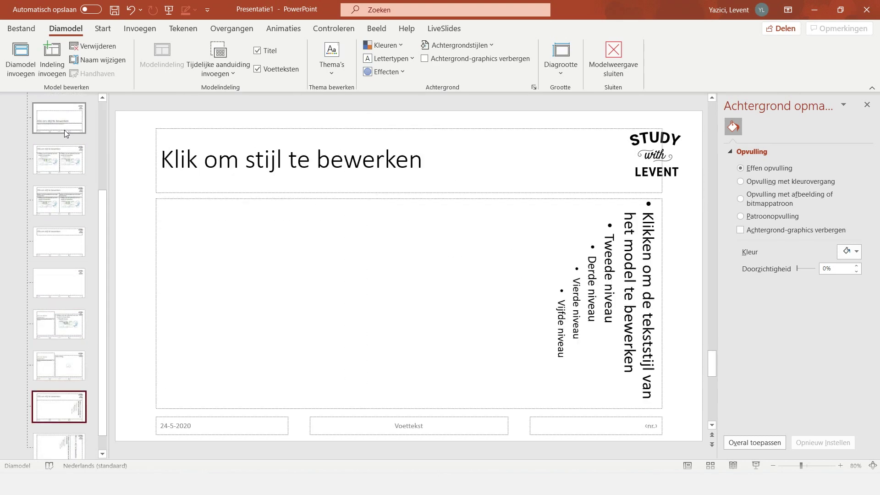
key("Down")
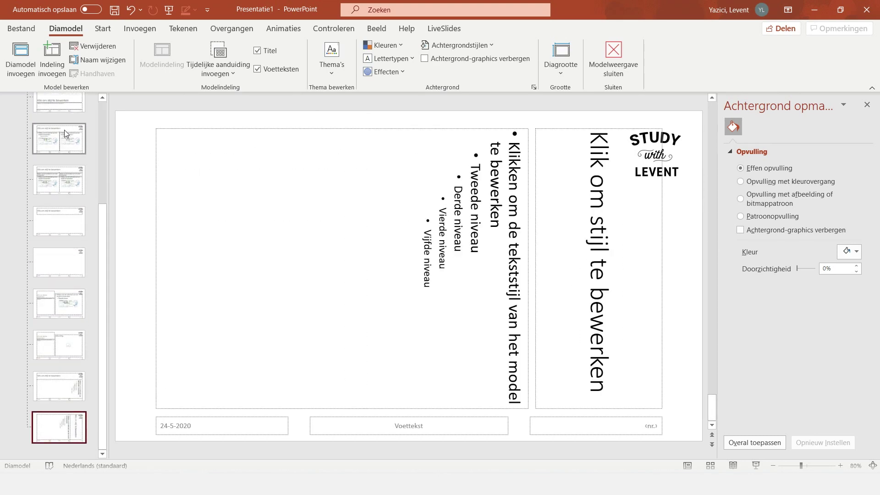
Step: Close Master View and return to normal editing of the blank logo slide
left_click(610, 74)
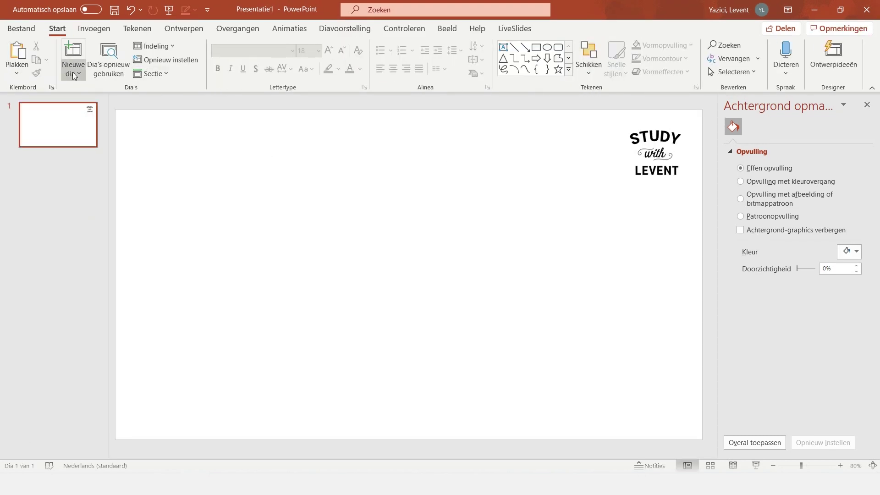
left_click(72, 73)
left_click(154, 188)
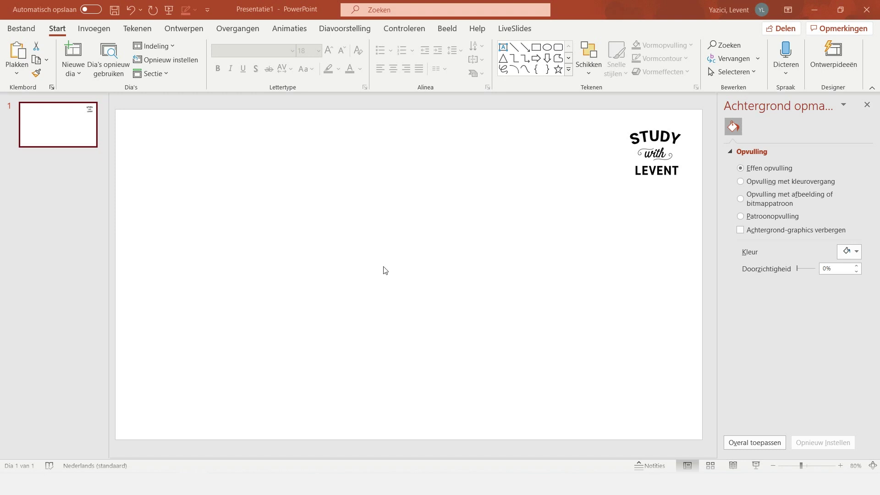
left_click(105, 30)
Step: Preview the available chart types from line through funnel
left_click(344, 76)
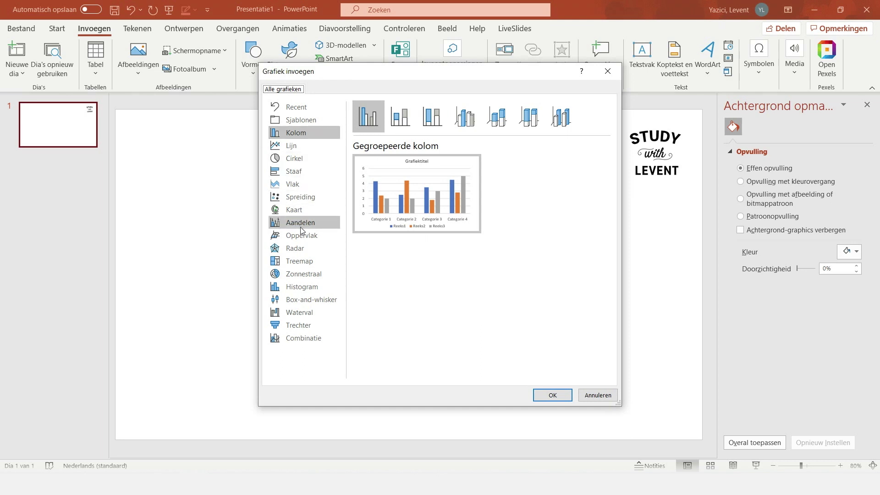
left_click(300, 145)
left_click(298, 158)
left_click(296, 181)
left_click(296, 197)
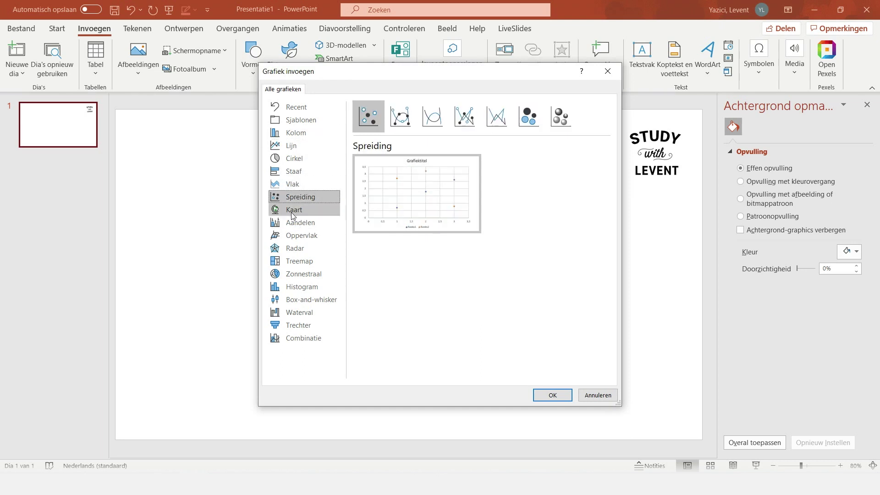
left_click(296, 209)
left_click(296, 223)
left_click(296, 248)
left_click(299, 272)
left_click(298, 287)
left_click(298, 312)
left_click(297, 325)
Step: Return to Kolom and insert a Gestapelde kolom (stacked column) chart
left_click(298, 287)
left_click(298, 197)
left_click(298, 158)
left_click(298, 145)
left_click(298, 132)
left_click(400, 127)
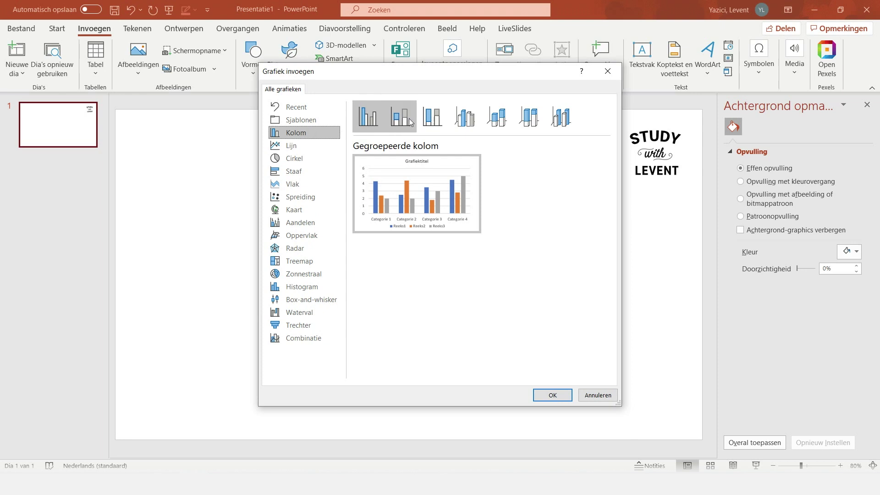
left_click(552, 395)
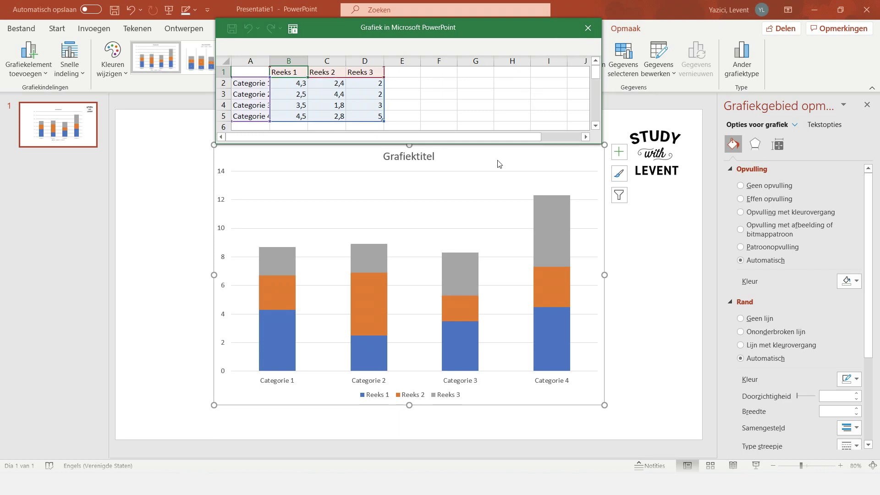
Step: Enter 5, 10, 15 and 20 as the Reeks 1 values in cells B2:B5
scroll(477, 270, "down", 1)
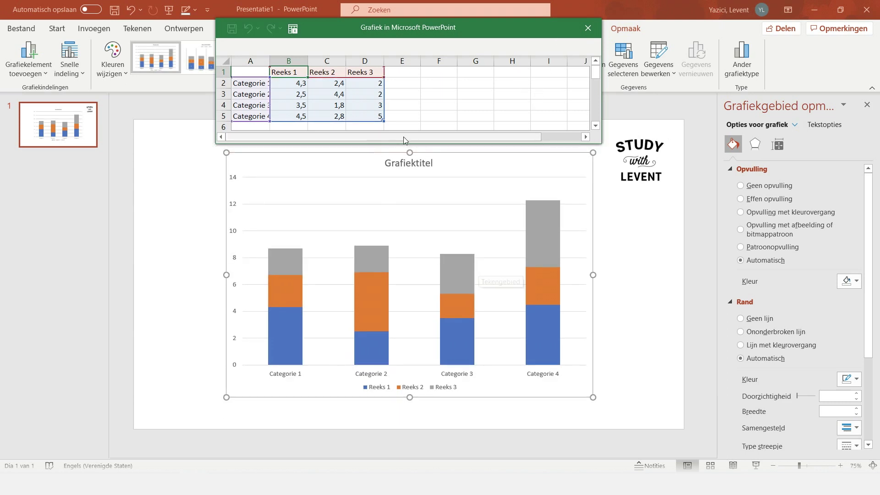
left_click_drag(495, 31, 502, 34)
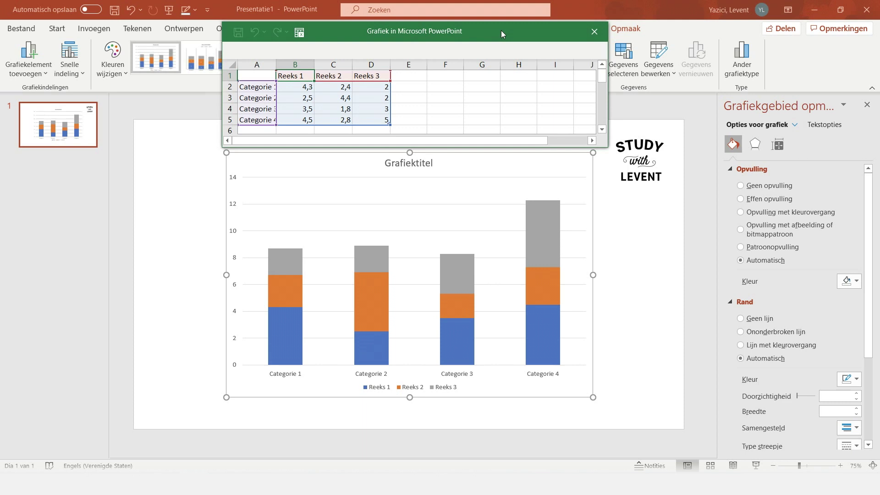
left_click(285, 86)
type("5")
key("Return")
type("10")
key("Return")
type("15")
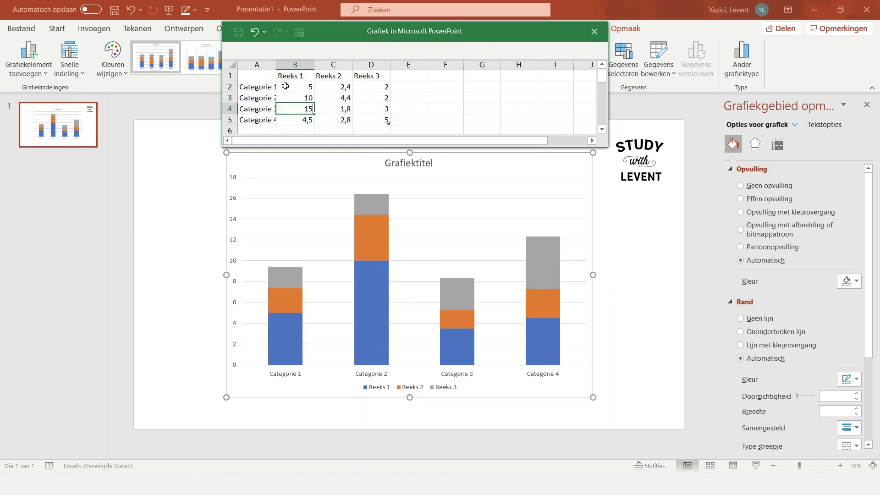
key("Return")
type("20")
key("Return")
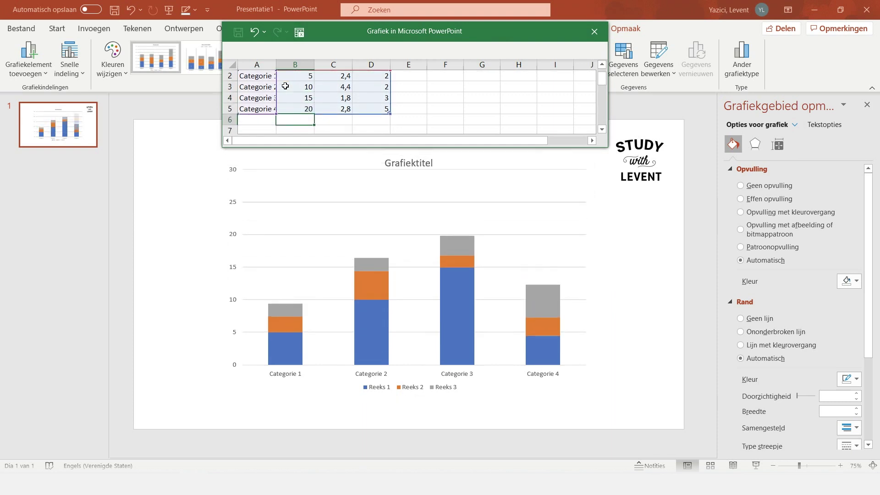
key("Right")
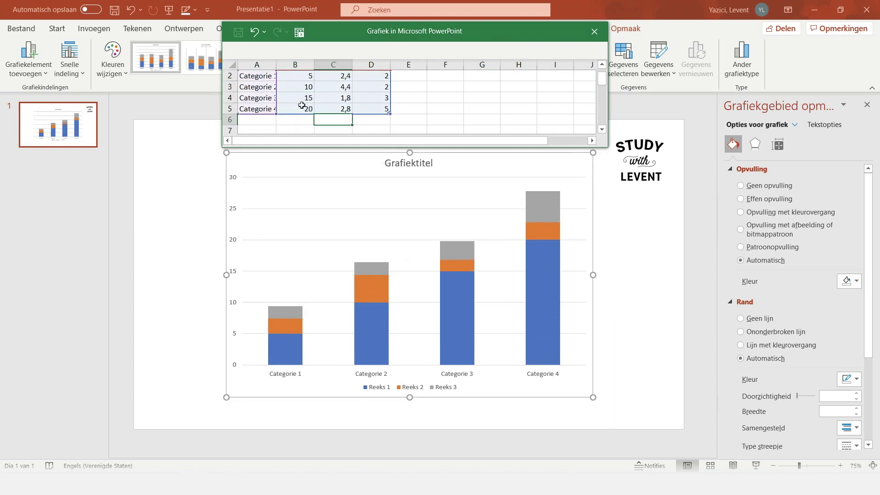
Step: Retitle the chart 'Hallo' and close the chart data window
left_click(399, 163)
left_click(400, 162)
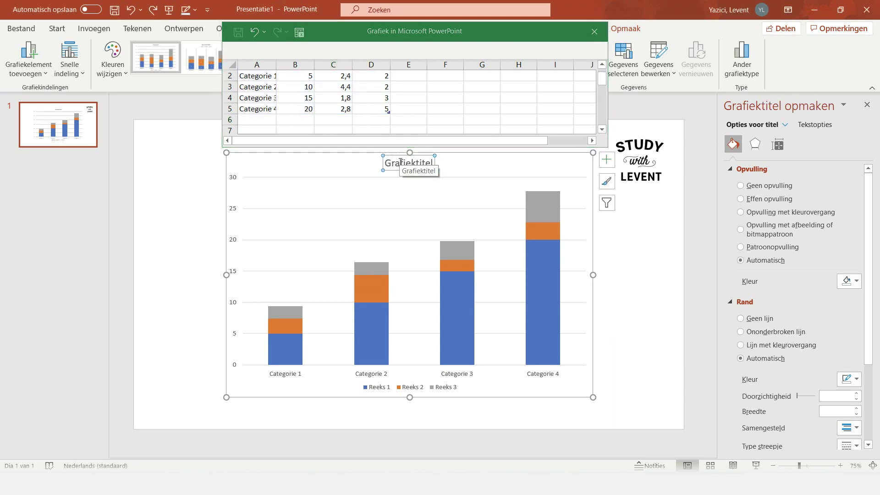
double_click(400, 161)
type("Hallo")
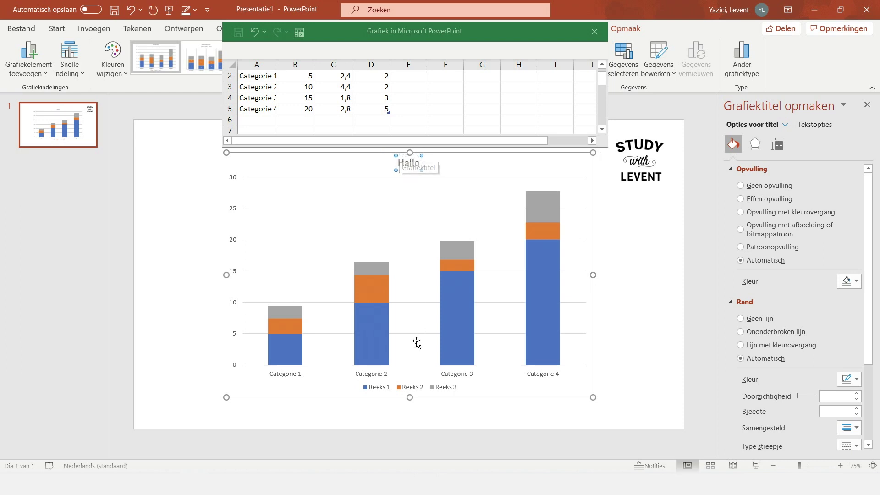
left_click(403, 420)
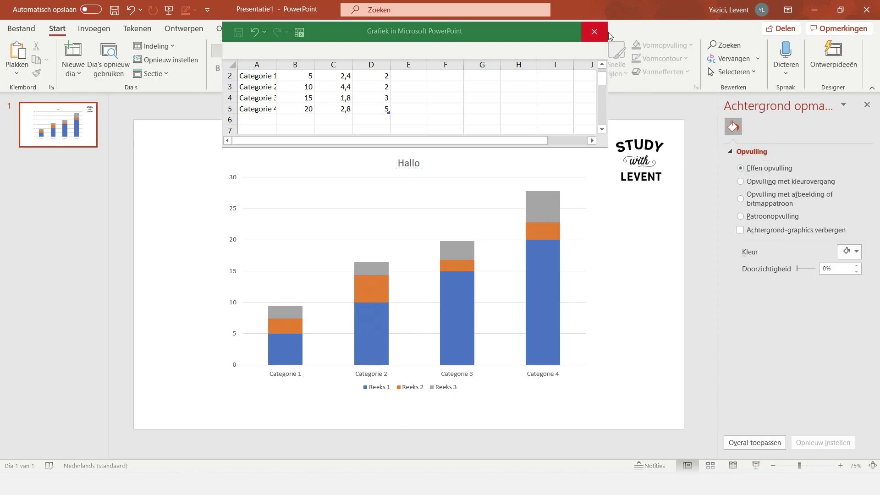
left_click(596, 31)
mouse_move(458, 316)
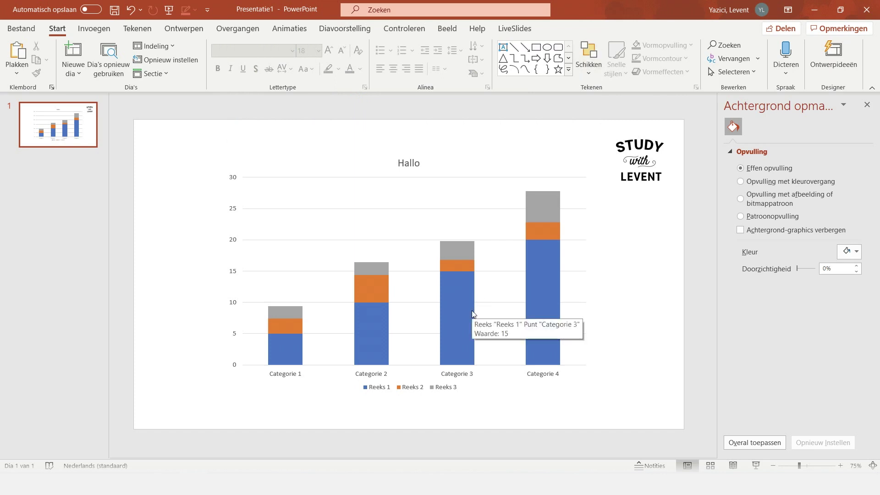
Step: Open the chart data via Gegevens bewerken in Excel and maximize the Excel window
left_click(472, 313)
left_click(475, 314)
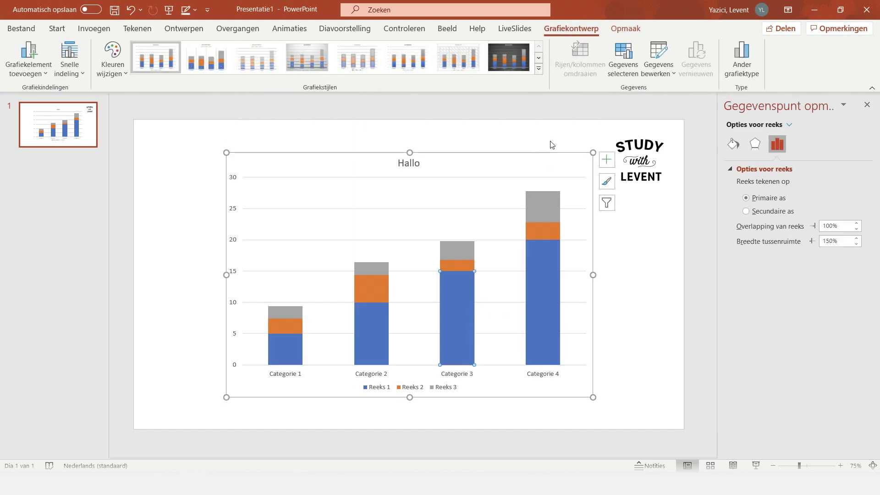
left_click(661, 69)
left_click(665, 50)
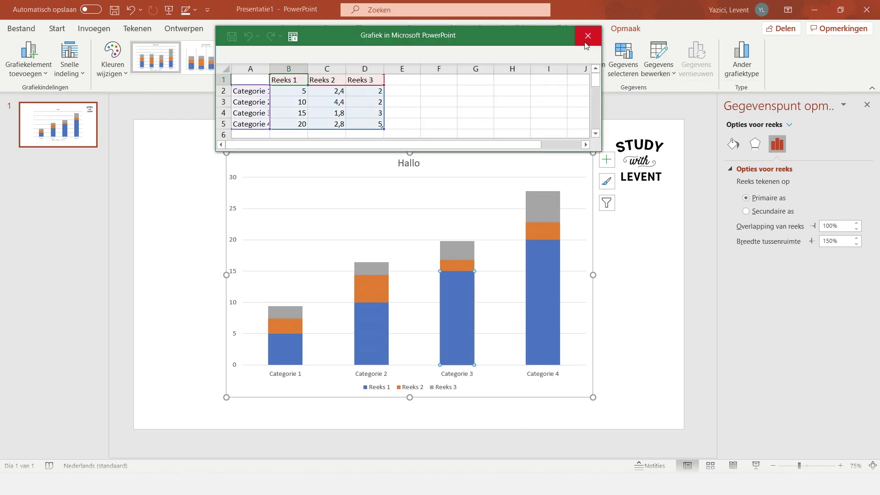
left_click(592, 30)
left_click(668, 73)
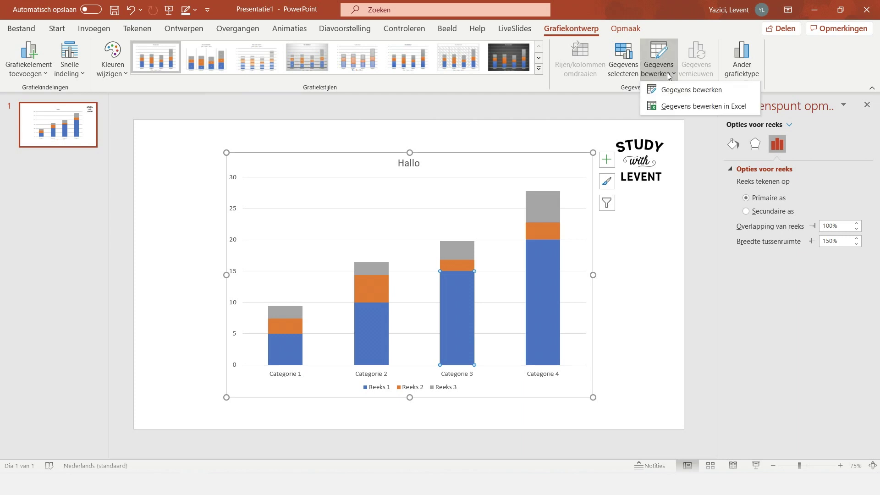
left_click(681, 111)
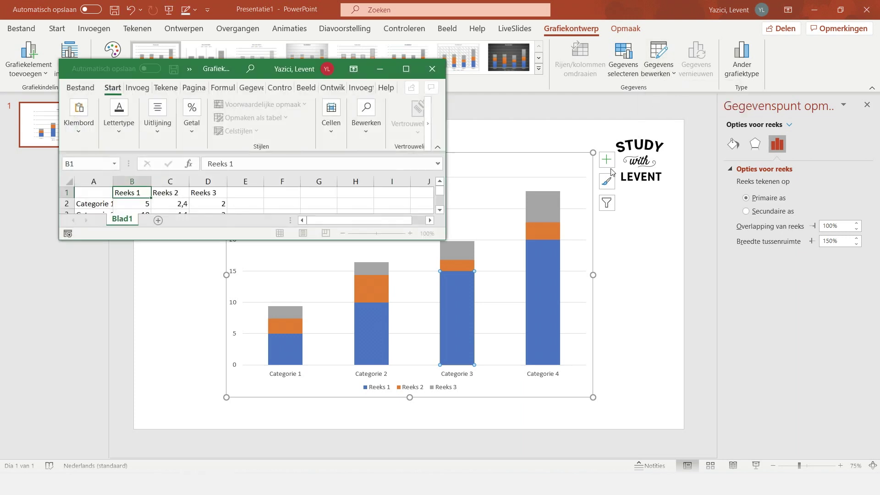
double_click(413, 67)
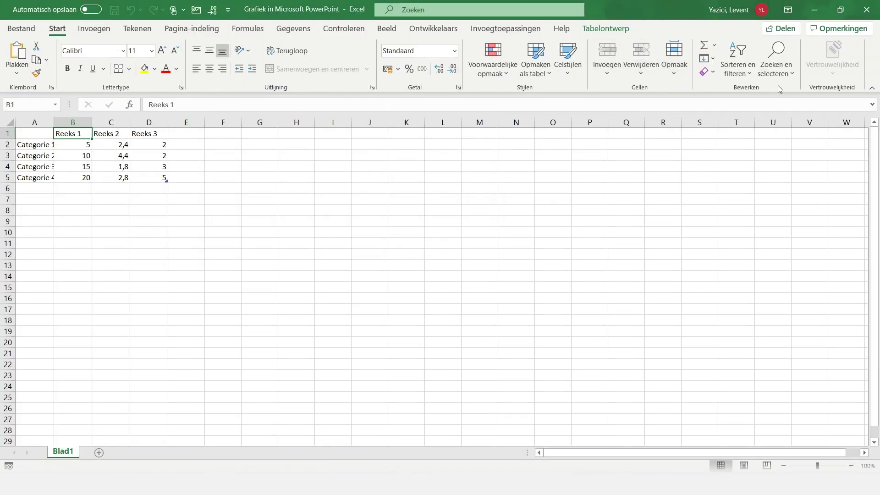
Step: Enter 10, 20, 30 and 40 as the Reeks 1 values in B2:B5
left_click(79, 149)
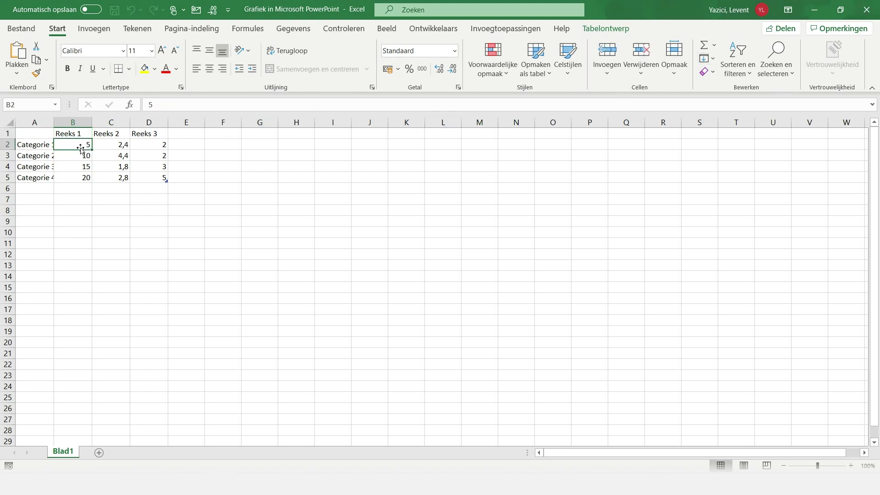
type("10")
key("Return")
type("20")
key("Return")
type("30")
key("Return")
type("40")
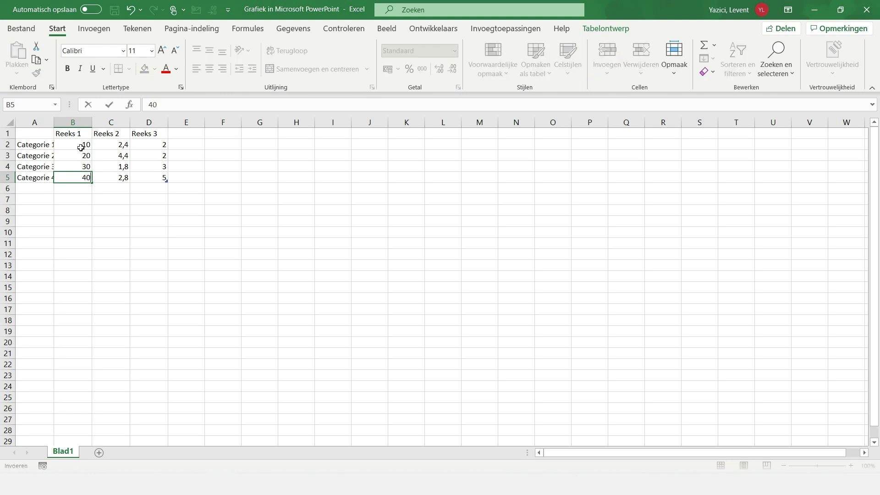
key("Return")
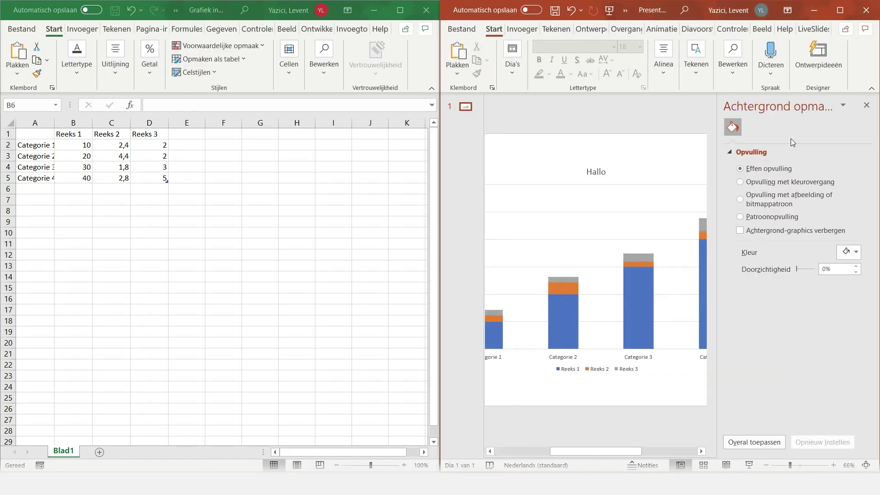
Step: Set the Reeks 2 values in C2:C5 to 10, 30, 40 and 50
left_click(865, 107)
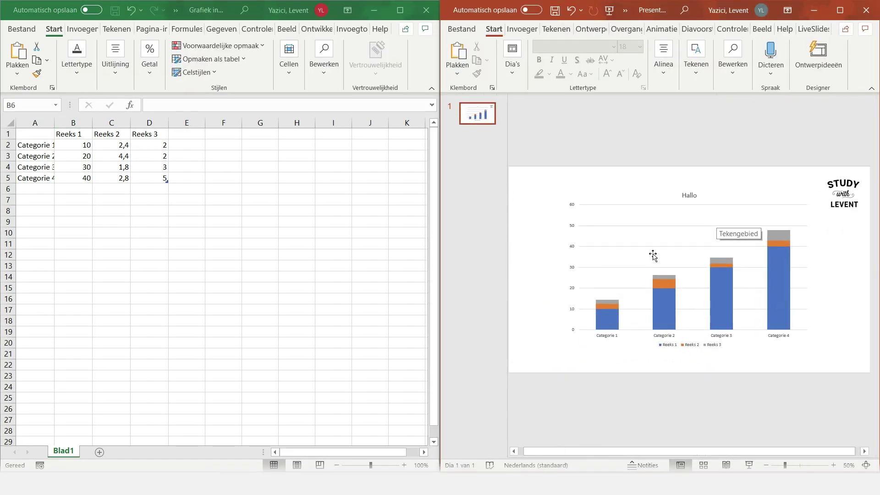
left_click(81, 142)
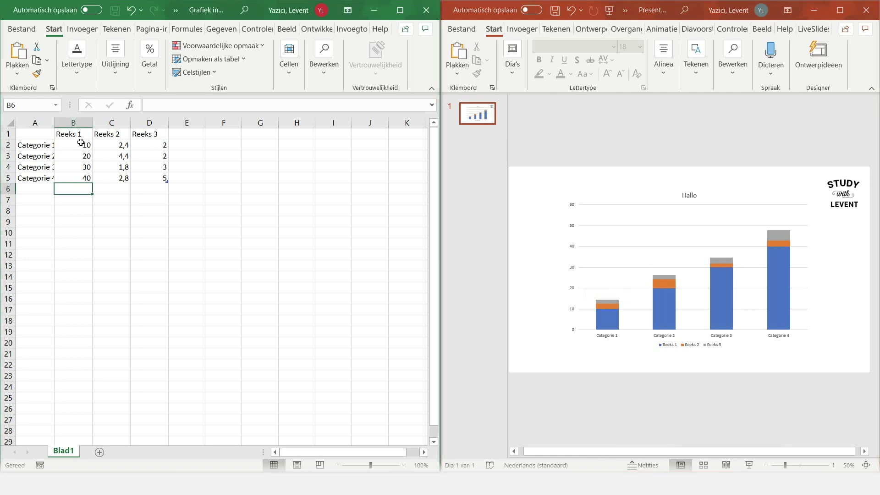
left_click(111, 150)
left_click(122, 144)
type("10")
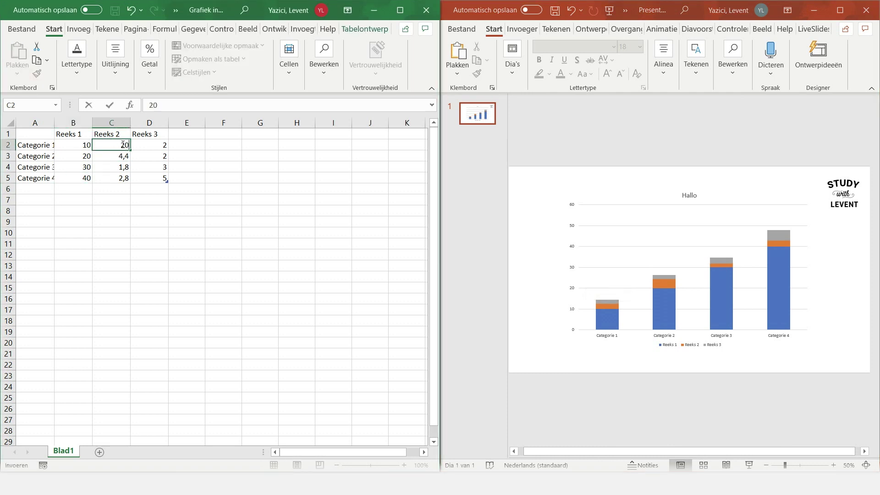
key("Return")
type("30")
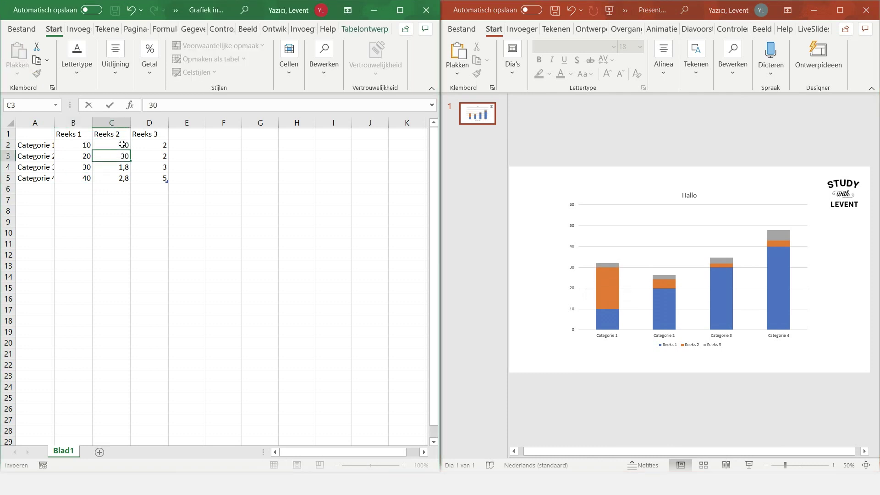
key("Return")
type("40")
key("Return")
type("50")
key("Return")
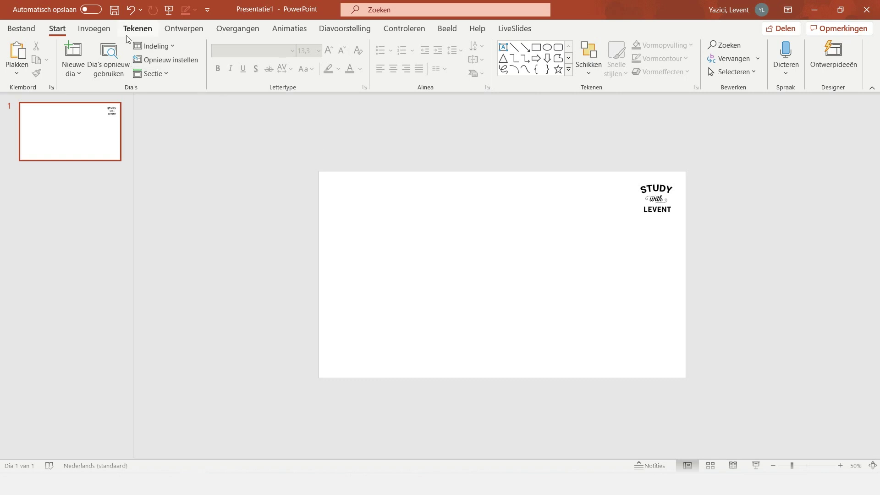
Step: Open the icon library from the Invoegen tab
left_click(94, 28)
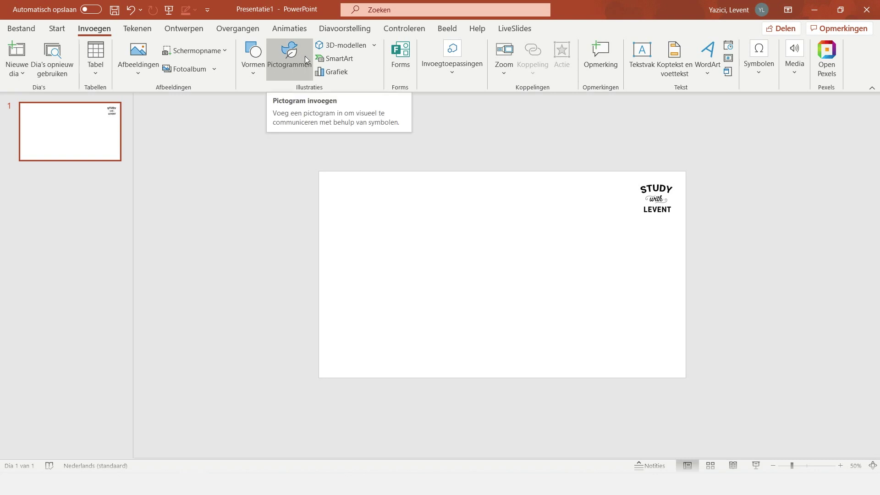
left_click(305, 59)
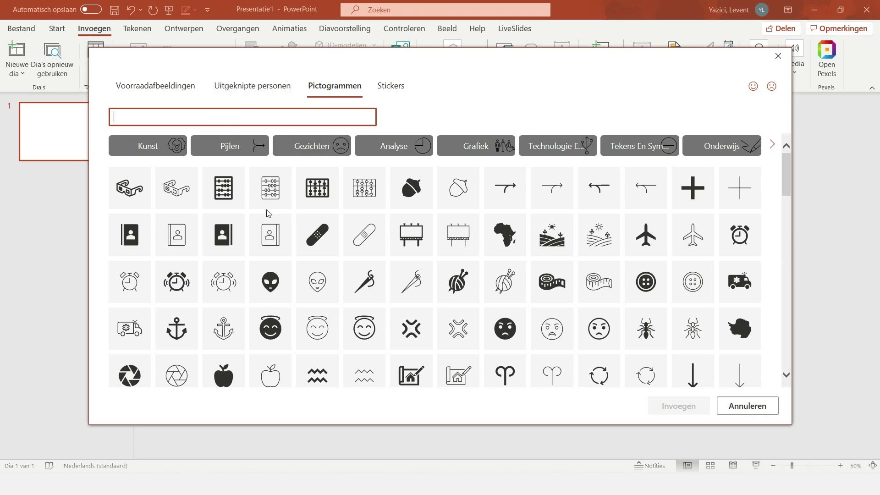
Step: Browse the Stickers and Cut-out people tabs, then return to scrolling through the Icons tab
scroll(268, 214, "down", 5)
scroll(271, 212, "down", 5)
scroll(271, 211, "down", 5)
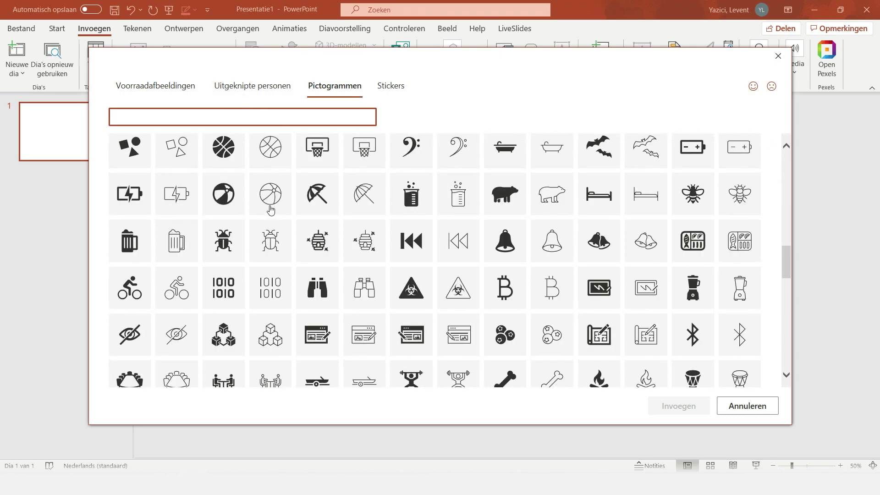
scroll(271, 211, "down", 3)
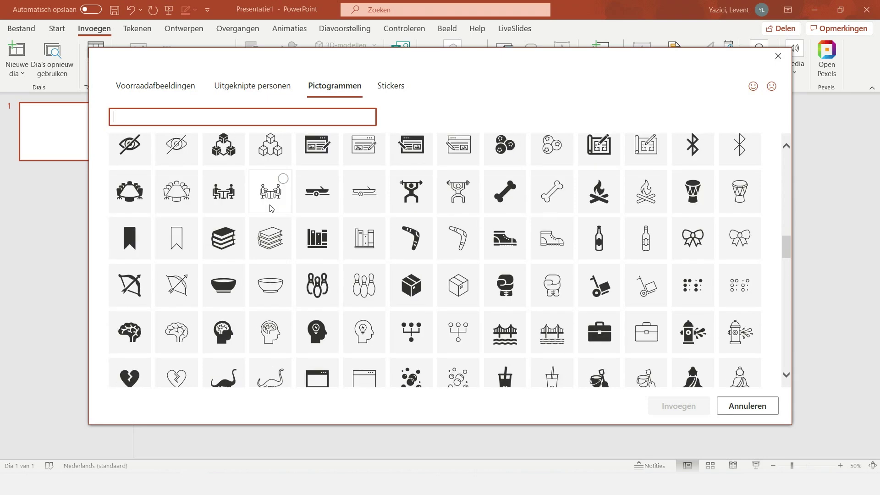
left_click(378, 91)
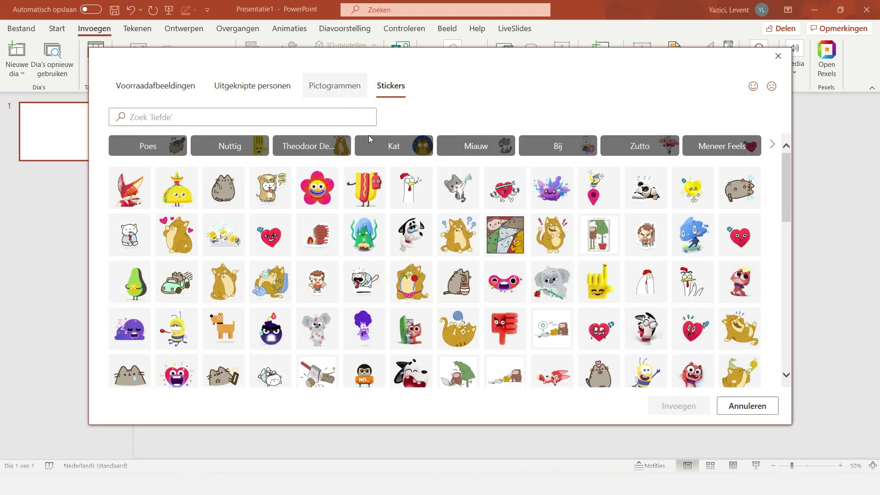
scroll(368, 137, "down", 3)
scroll(368, 137, "down", 3)
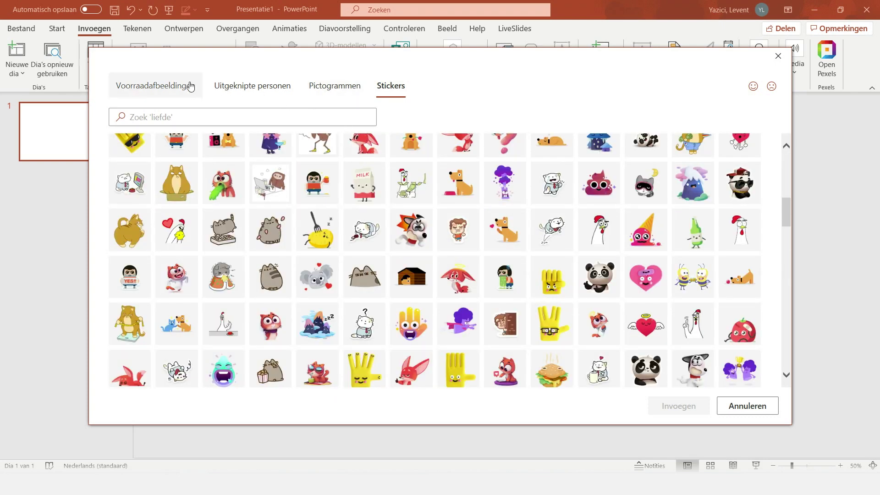
left_click(216, 91)
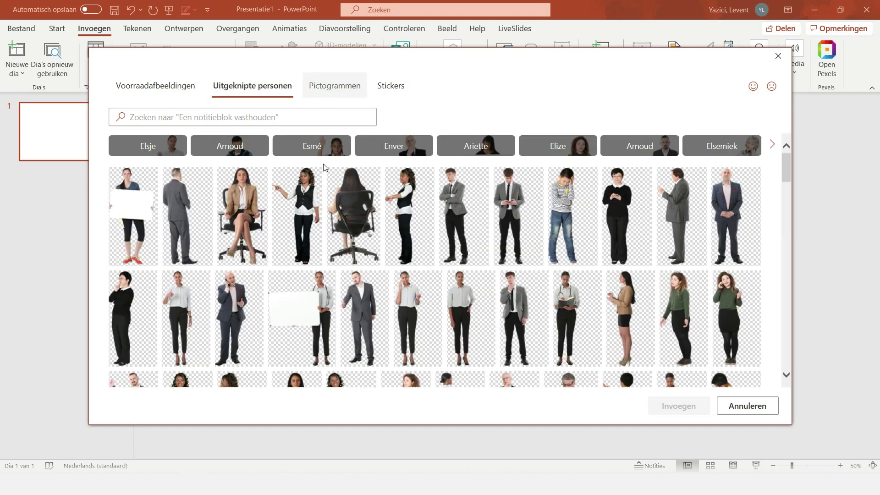
scroll(324, 169, "down", 3)
scroll(324, 168, "down", 3)
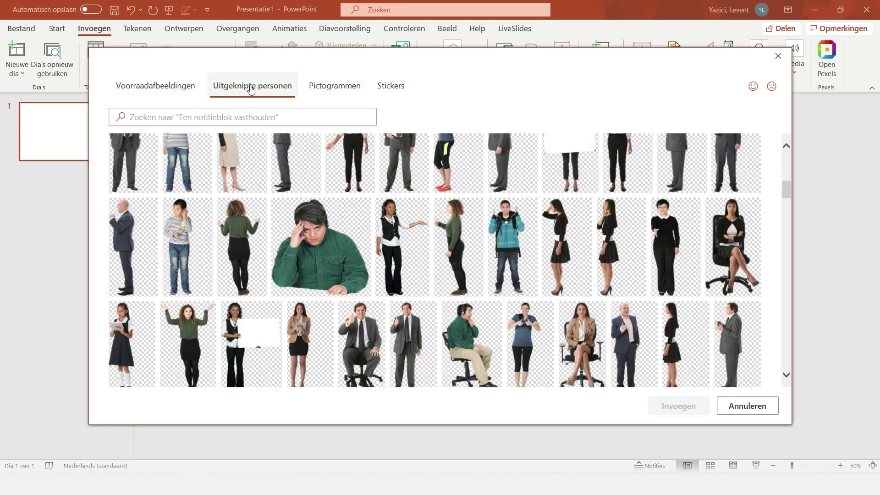
left_click(336, 88)
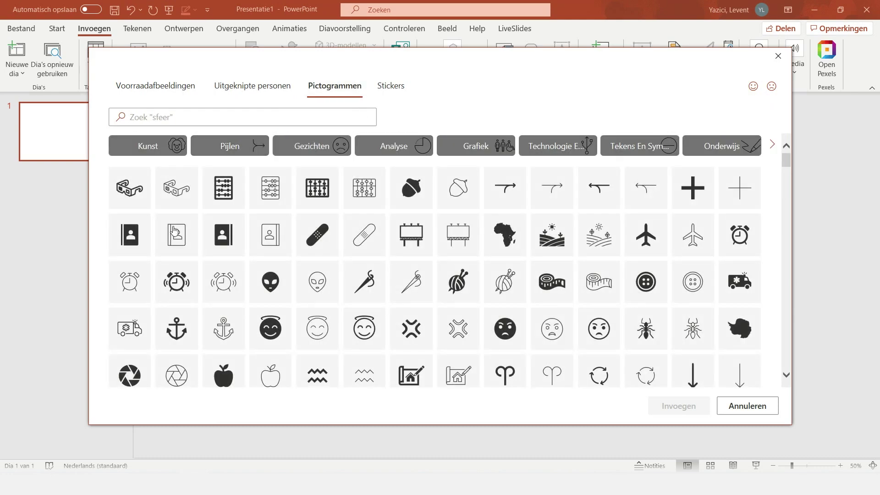
scroll(293, 241, "down", 4)
scroll(414, 250, "down", 4)
scroll(413, 250, "down", 4)
scroll(414, 250, "down", 4)
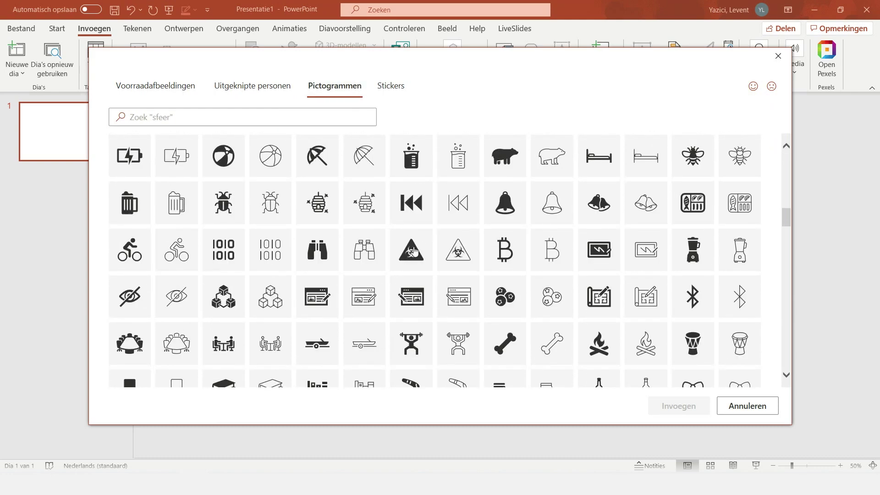
scroll(414, 250, "down", 3)
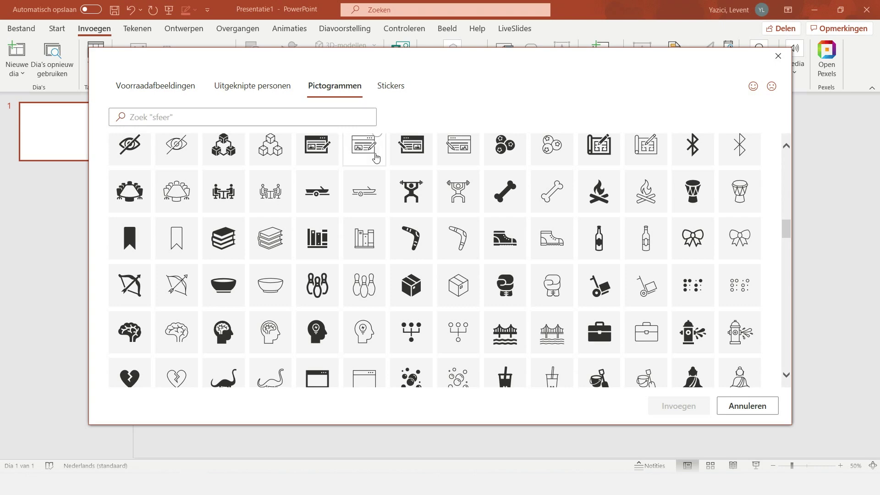
scroll(393, 178, "down", 5)
scroll(438, 257, "down", 5)
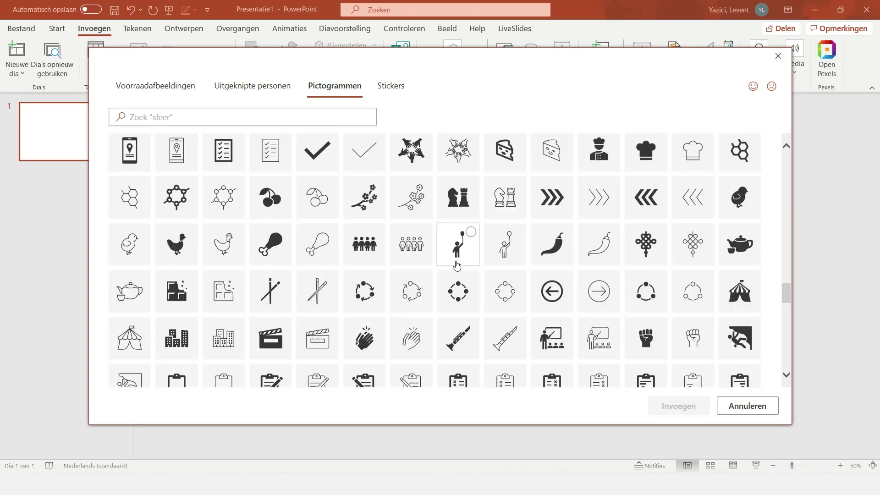
Step: Select the filled cherry, outline molecule, and filled and outline balloon figures, then insert all four
left_click(268, 202)
left_click(266, 201)
left_click(224, 196)
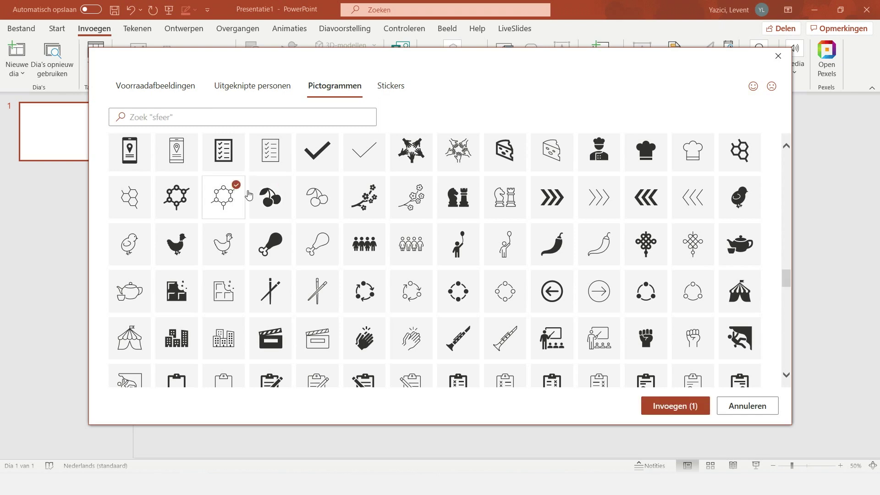
left_click(275, 198)
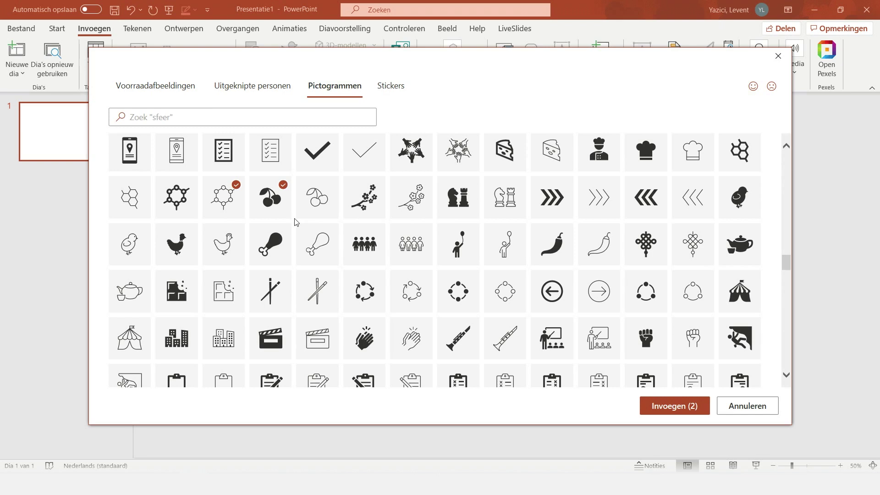
left_click(497, 243)
left_click(469, 245)
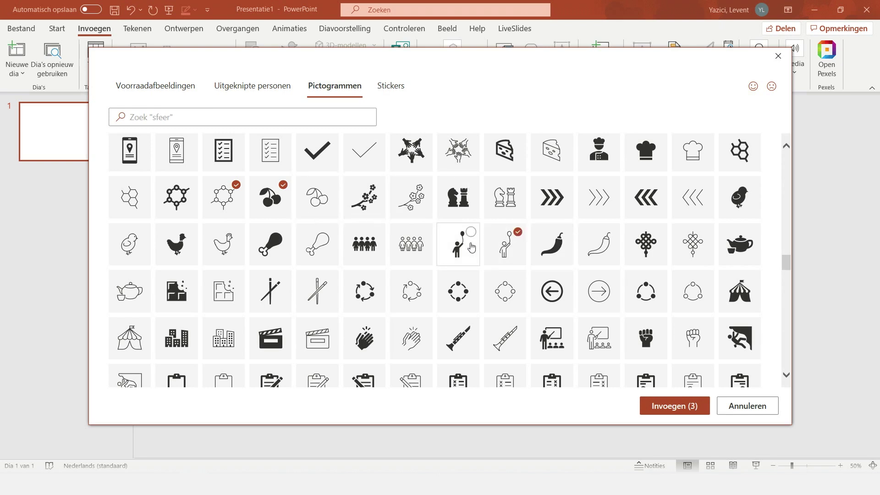
left_click(674, 406)
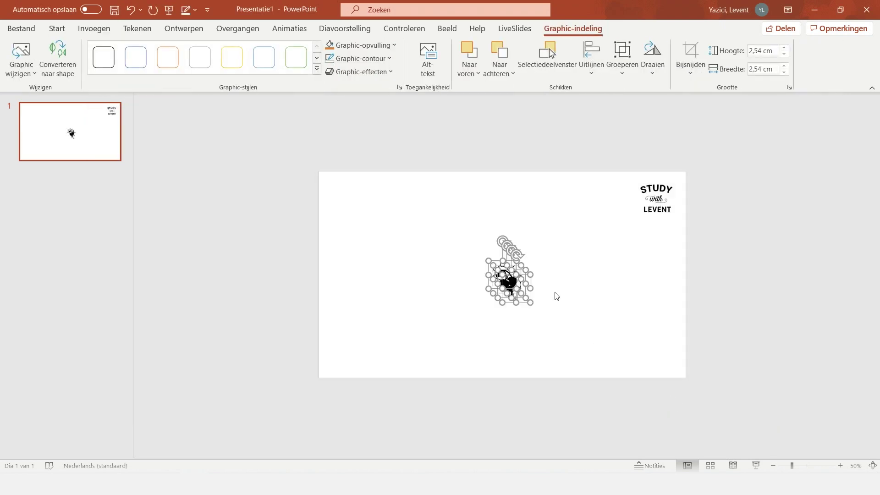
Step: Spread the stacked icons apart: cherry left, filled balloon figure down-left, outline balloon right
scroll(555, 295, "up", 5)
left_click(438, 356)
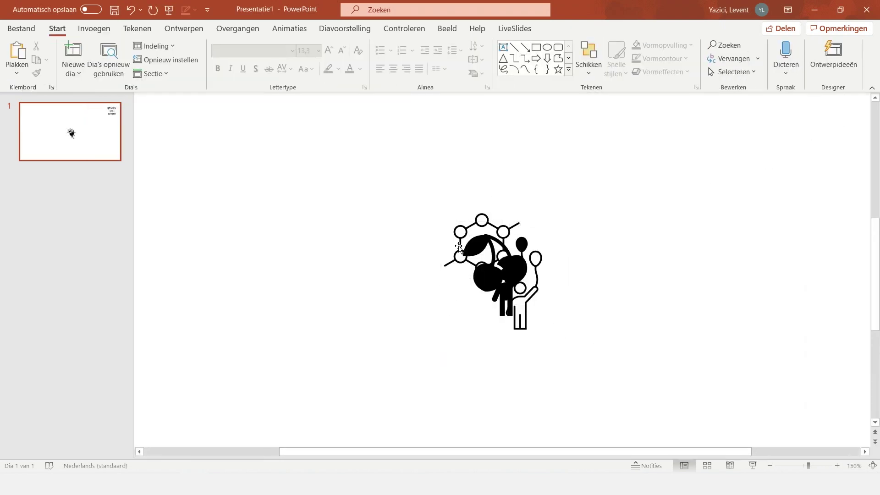
left_click_drag(465, 257, 274, 276)
mouse_move(476, 265)
left_mouse_down()
mouse_move(393, 307)
mouse_move(356, 381)
left_mouse_up()
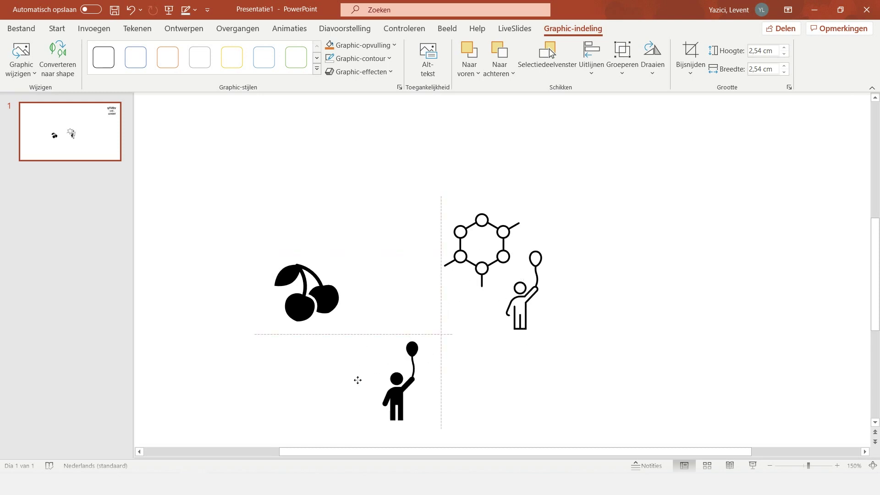
left_click_drag(507, 316, 662, 359)
Step: Select all four icons and align them to the middle in one row
left_click(493, 258)
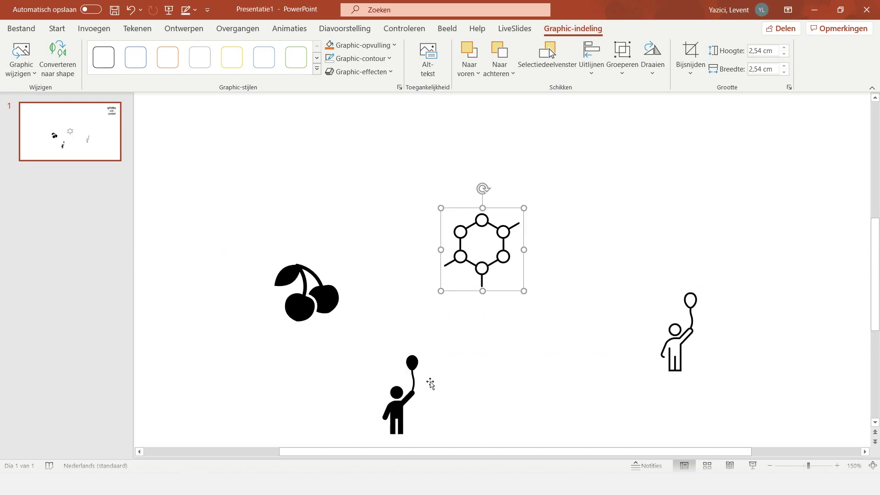
left_click(327, 303)
left_click(407, 407, "shift")
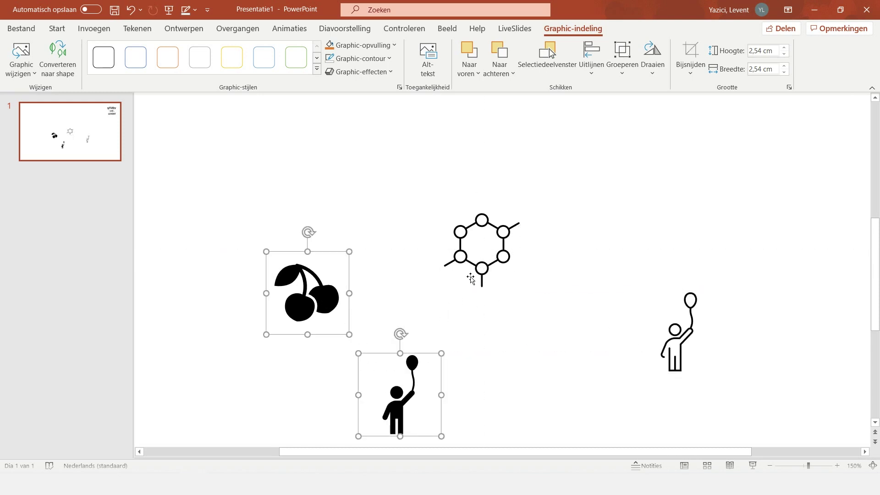
left_click(512, 276, "shift")
left_click(692, 321, "shift")
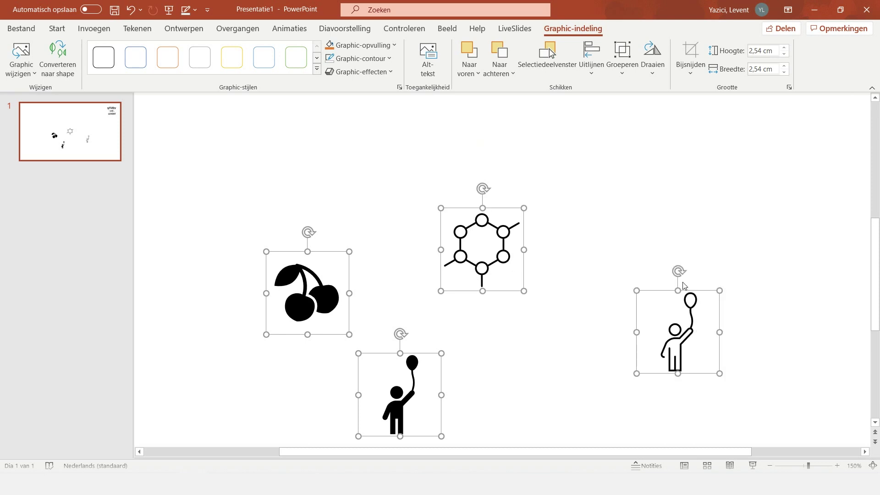
left_click(591, 64)
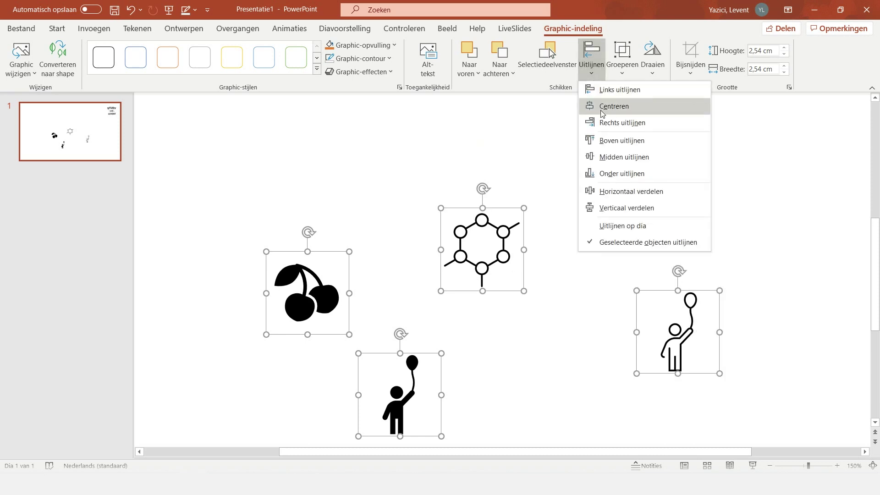
left_click(619, 158)
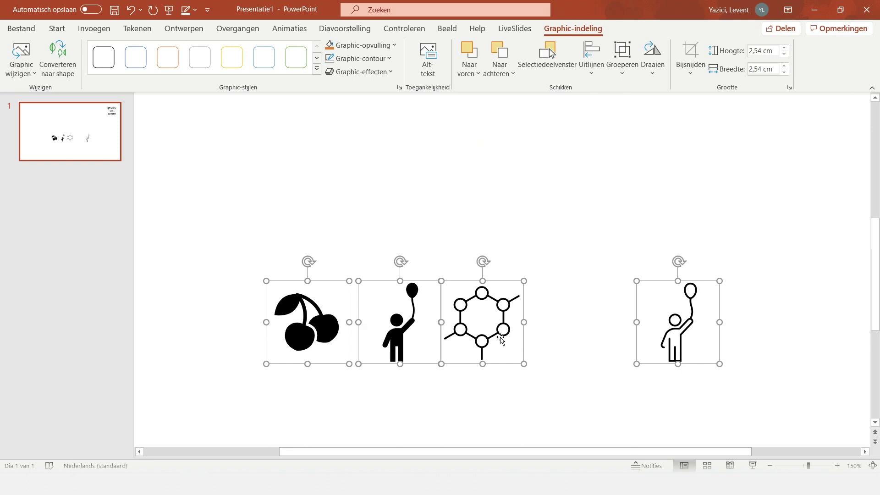
Step: Reposition the molecule and balloon figures, placing the outline balloon figure beside the hexagon
left_click(521, 347)
left_click_drag(482, 317, 484, 325)
left_click_drag(407, 332, 408, 344)
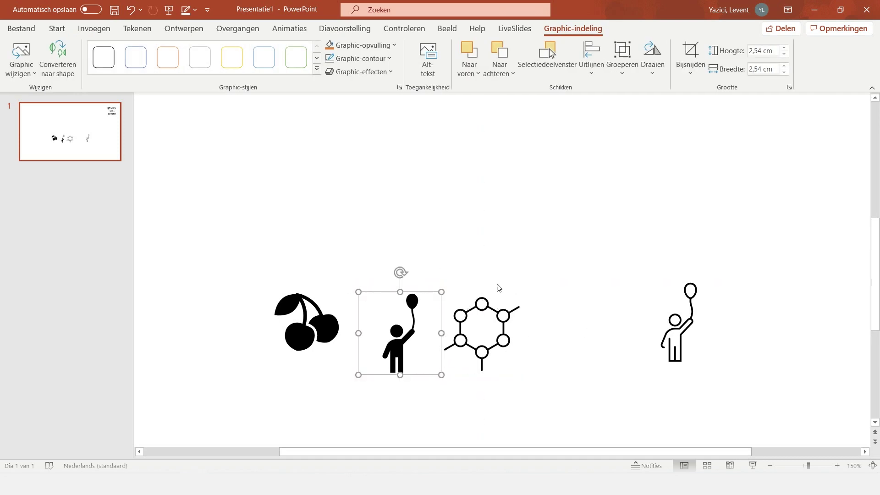
mouse_move(676, 326)
left_mouse_down()
mouse_move(588, 337)
mouse_move(785, 330)
left_mouse_up()
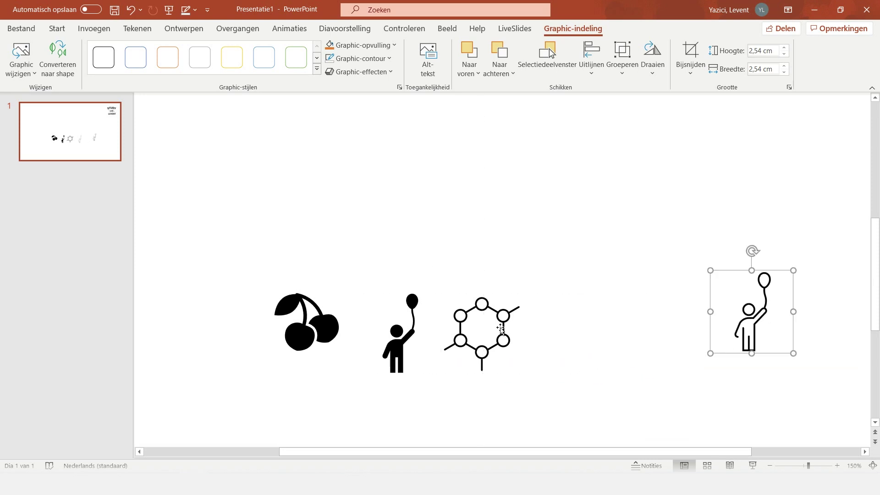
left_click_drag(485, 327, 519, 394)
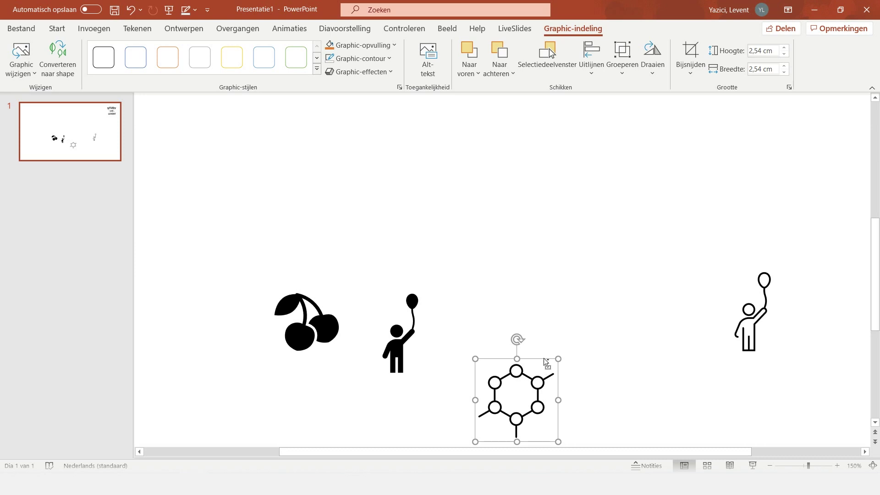
Step: Select all four icons, align them to the middle, and distribute them horizontally with equal spacing
left_click_drag(855, 438, 212, 201)
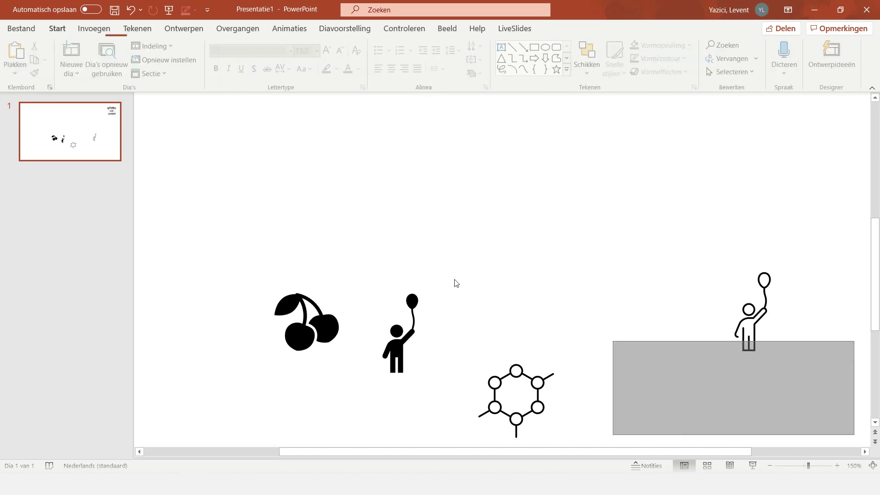
left_click(497, 369, "shift")
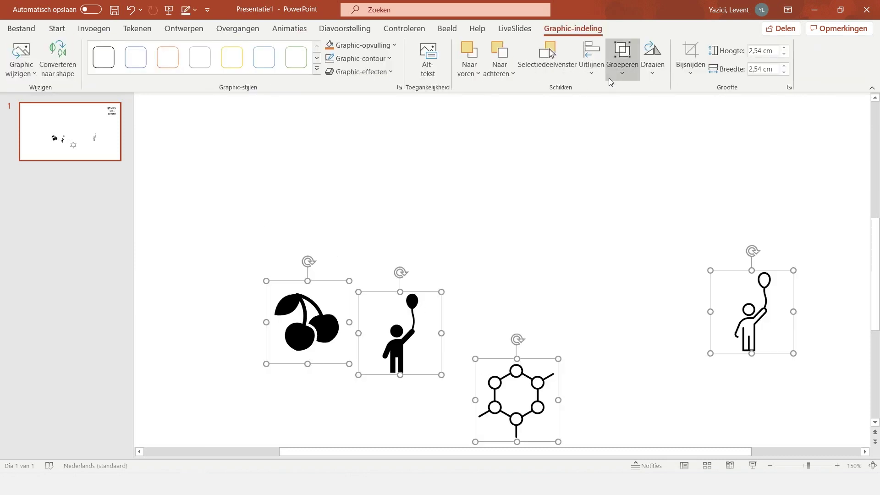
left_click(592, 60)
left_click(620, 157)
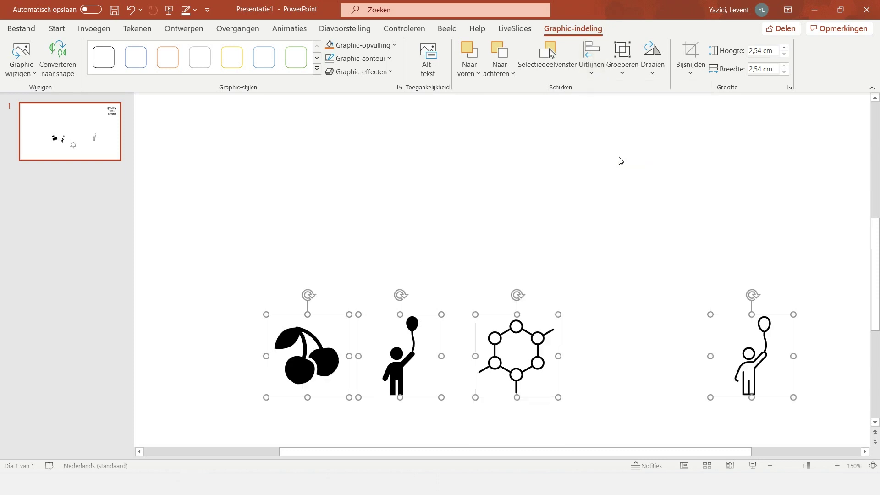
left_click(592, 60)
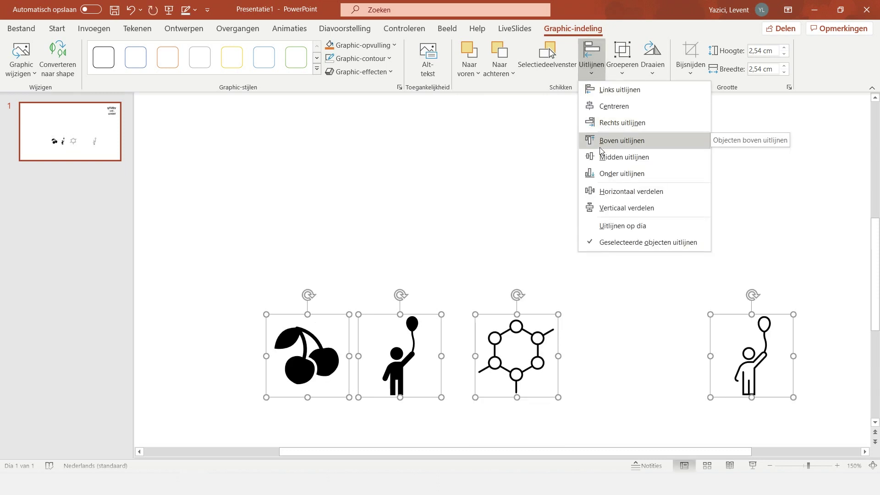
left_click(615, 193)
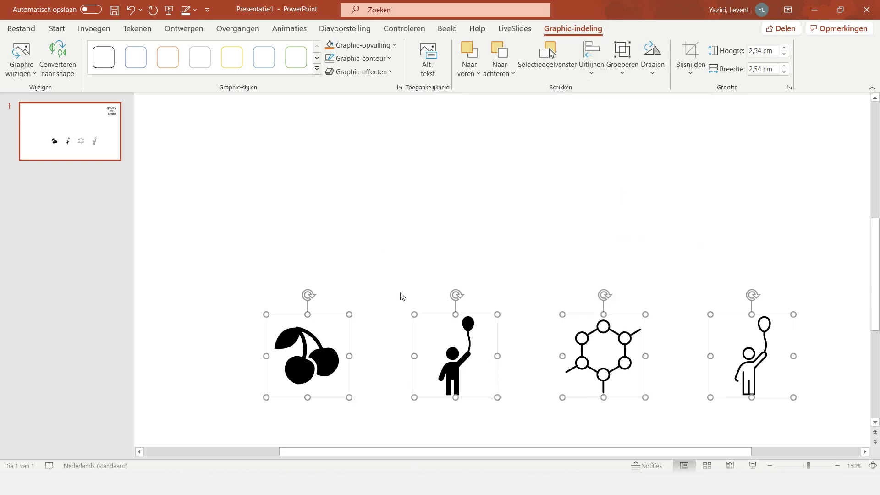
left_click(393, 265)
left_click(323, 348)
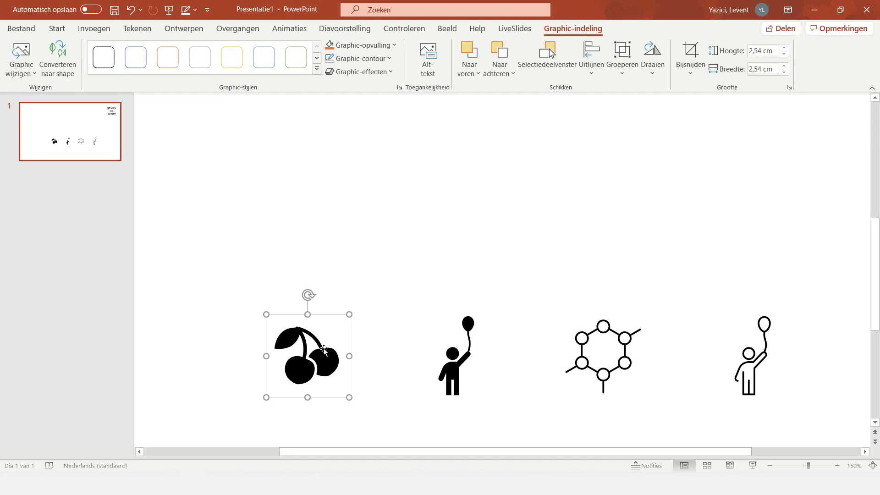
Step: After trying a red fill and several outline styles, give the cherry the black outline graphic style
left_click(390, 50)
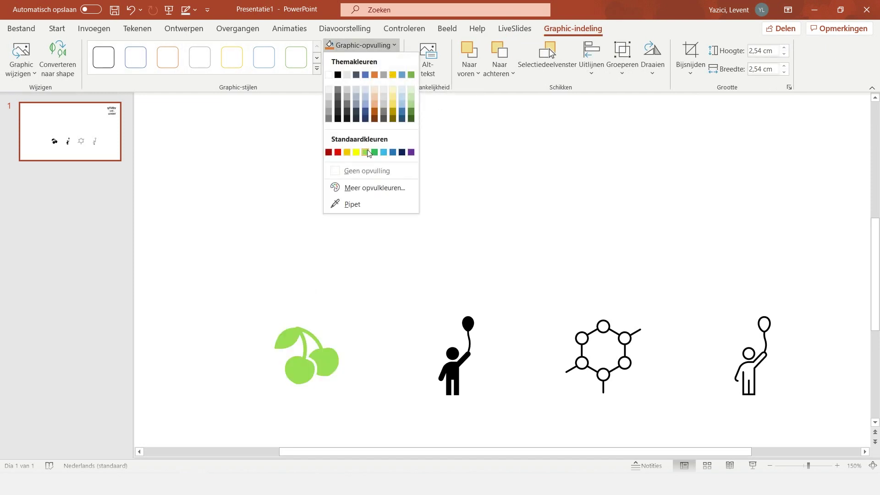
left_click(337, 152)
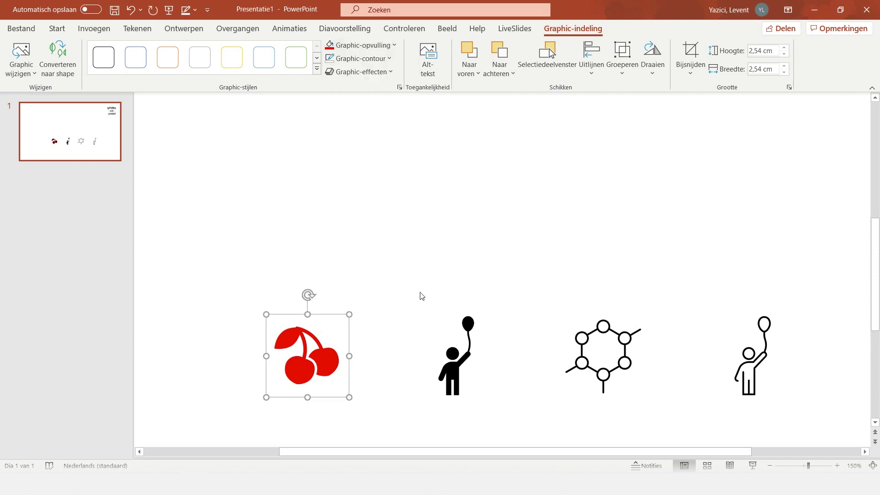
left_click(242, 61)
left_click(265, 58)
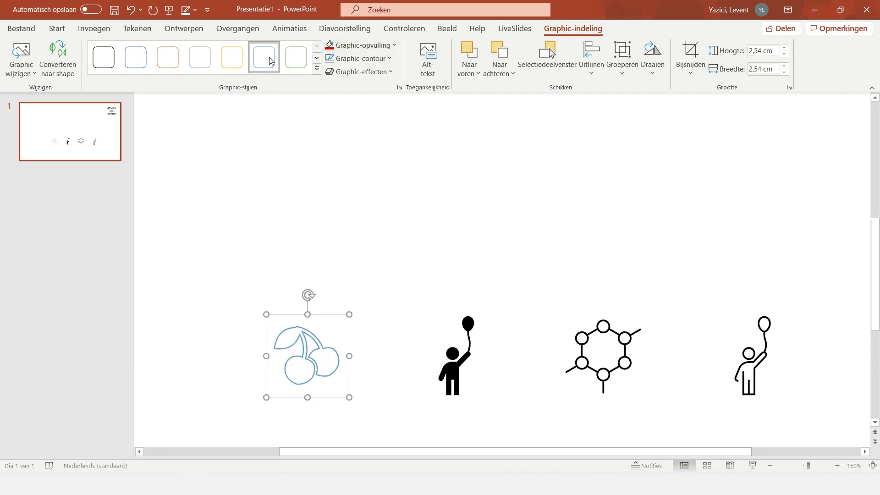
left_click(284, 63)
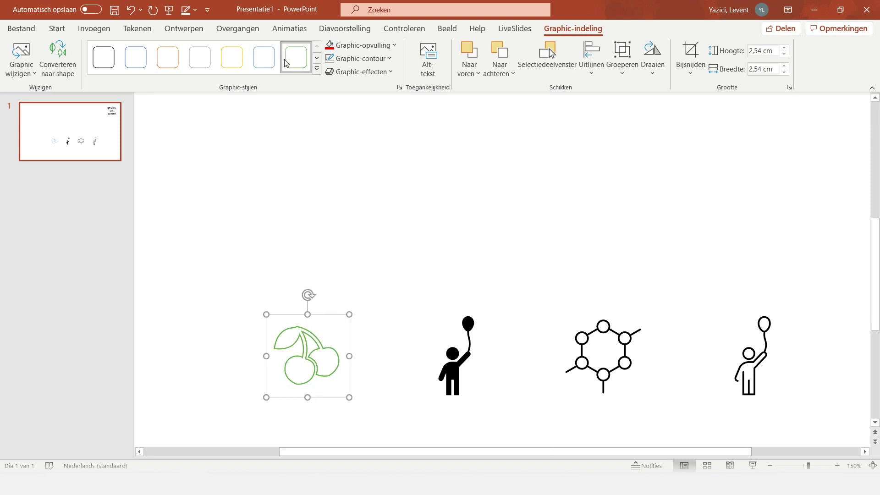
left_click(108, 57)
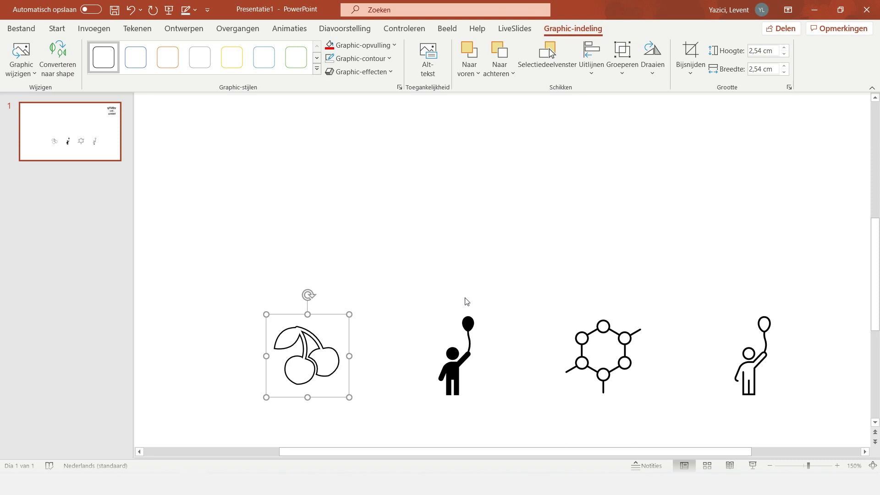
left_click(452, 353, "shift")
left_click(624, 75)
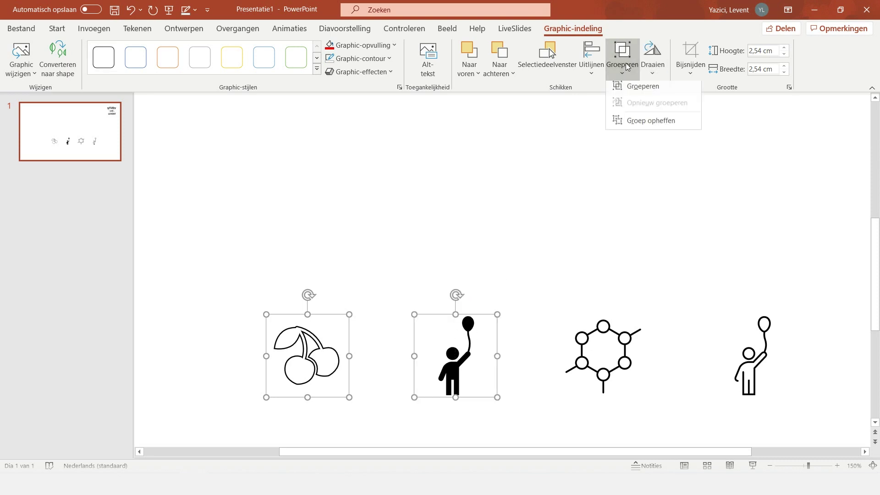
left_click(629, 91)
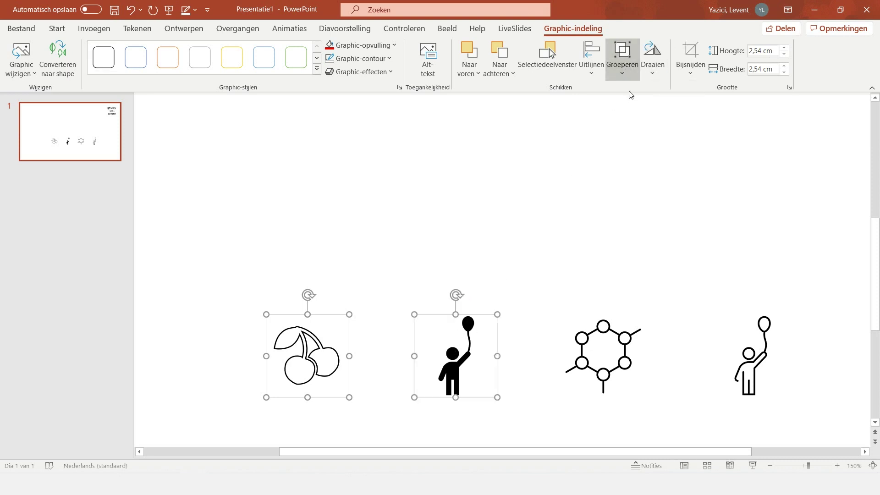
left_click(652, 67)
key("Escape")
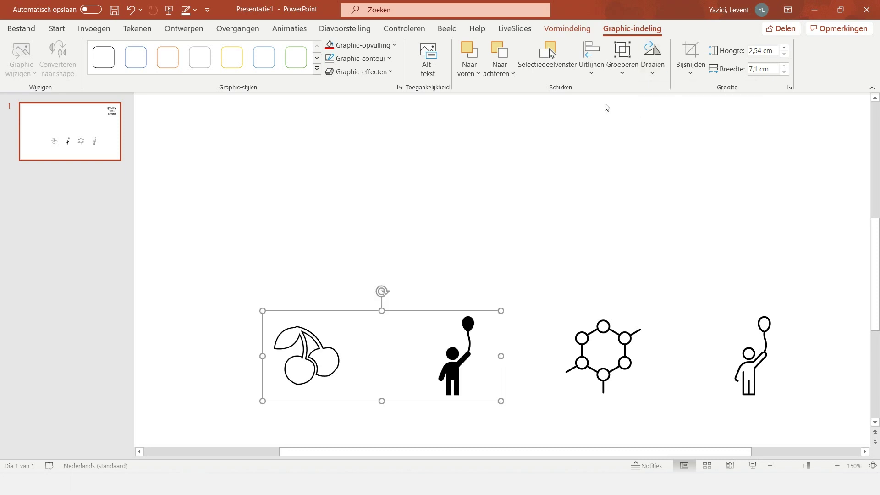
key("ctrl+z")
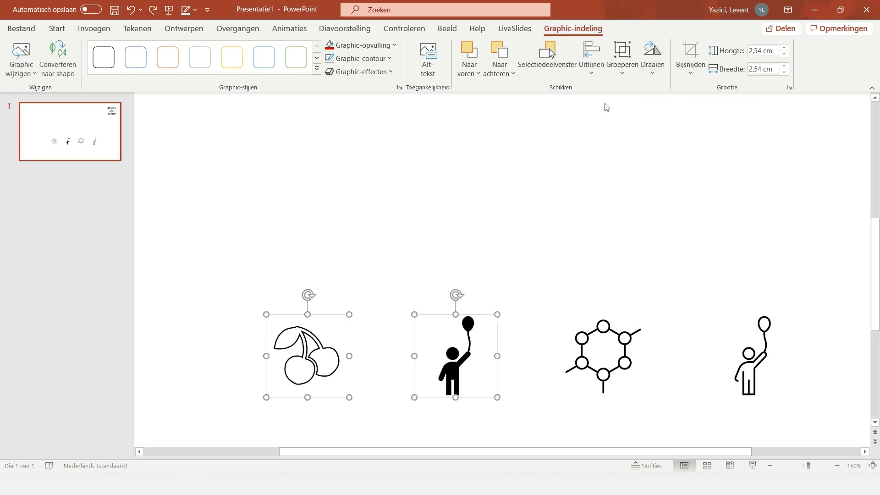
left_click(605, 104)
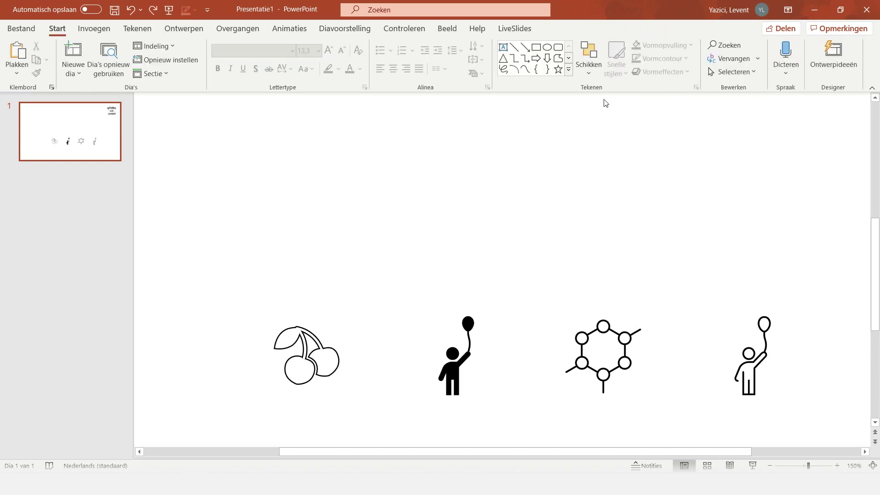
left_click(444, 365)
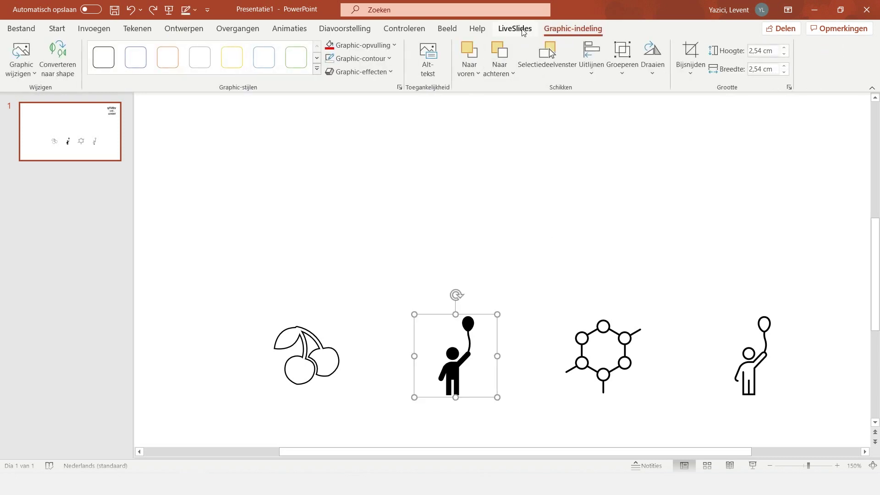
Step: Give the filled balloon figure an outer shadow and move it to the slide's upper middle
left_click(392, 73)
mouse_move(372, 122)
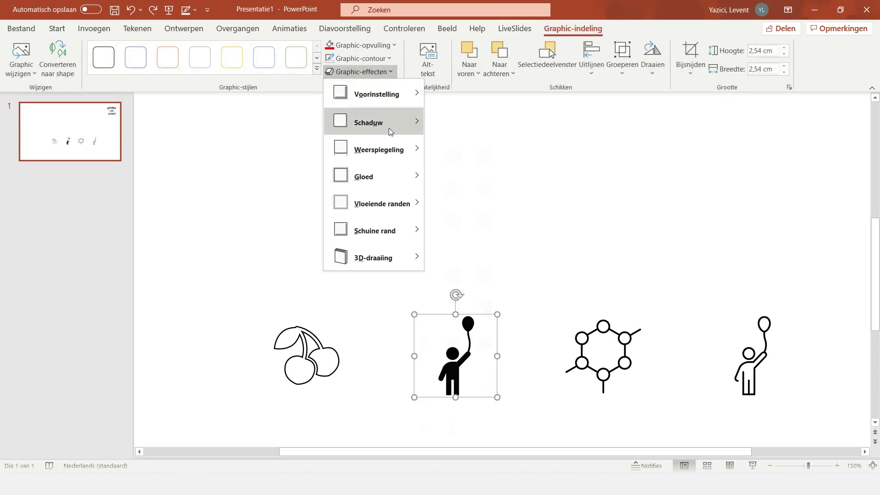
left_click(435, 152)
left_click_drag(452, 370, 451, 229)
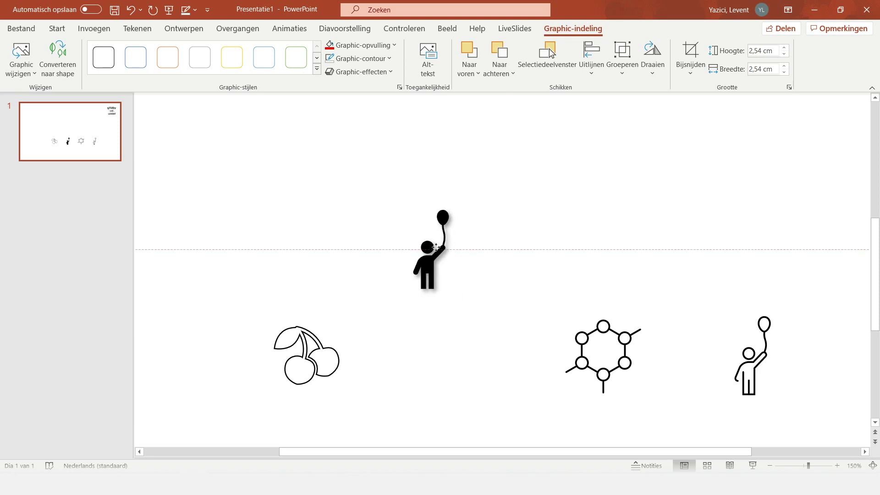
Step: Try a parallel 3D rotation on the balloon figure, then undo it with Ctrl+Z
left_click(392, 71)
mouse_move(373, 257)
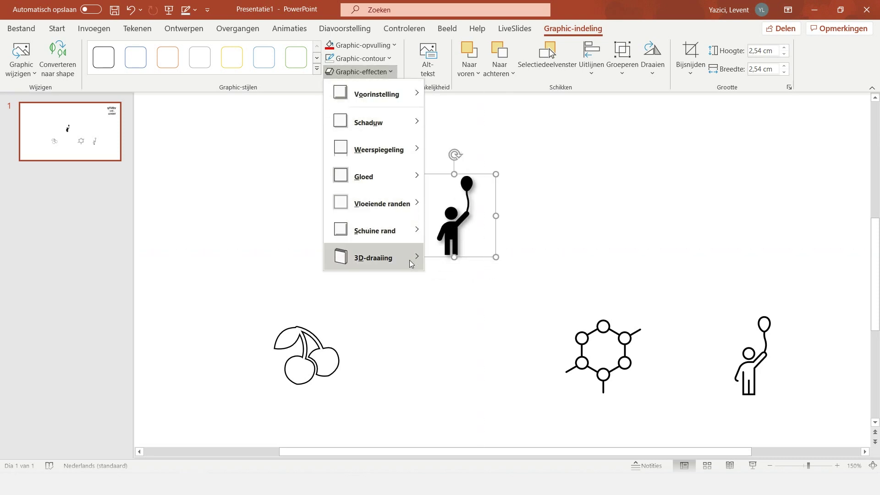
left_click(451, 258)
left_click(507, 231)
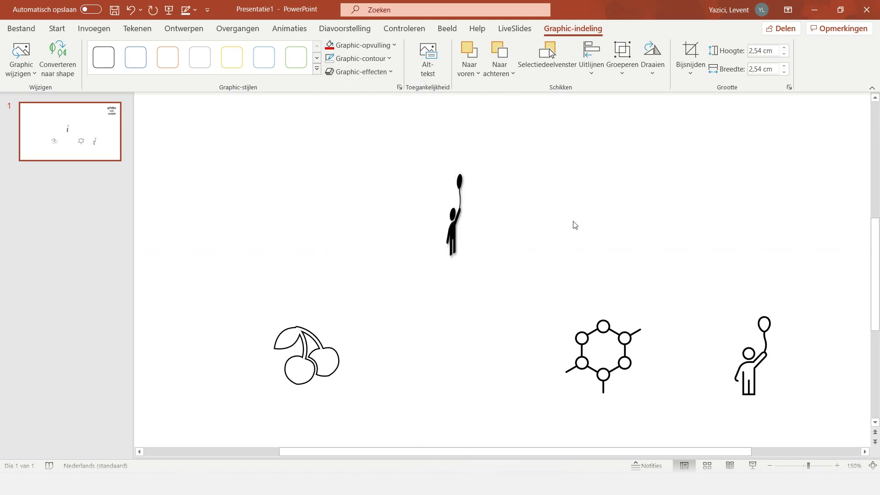
key("ctrl+z")
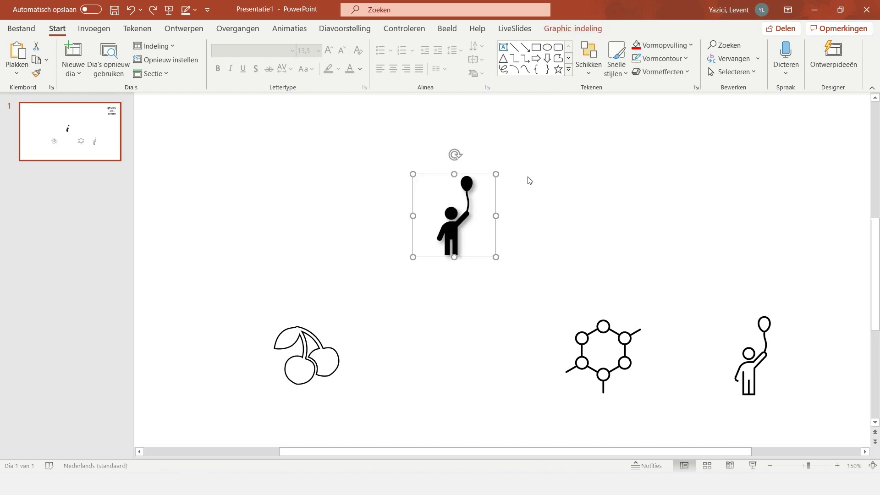